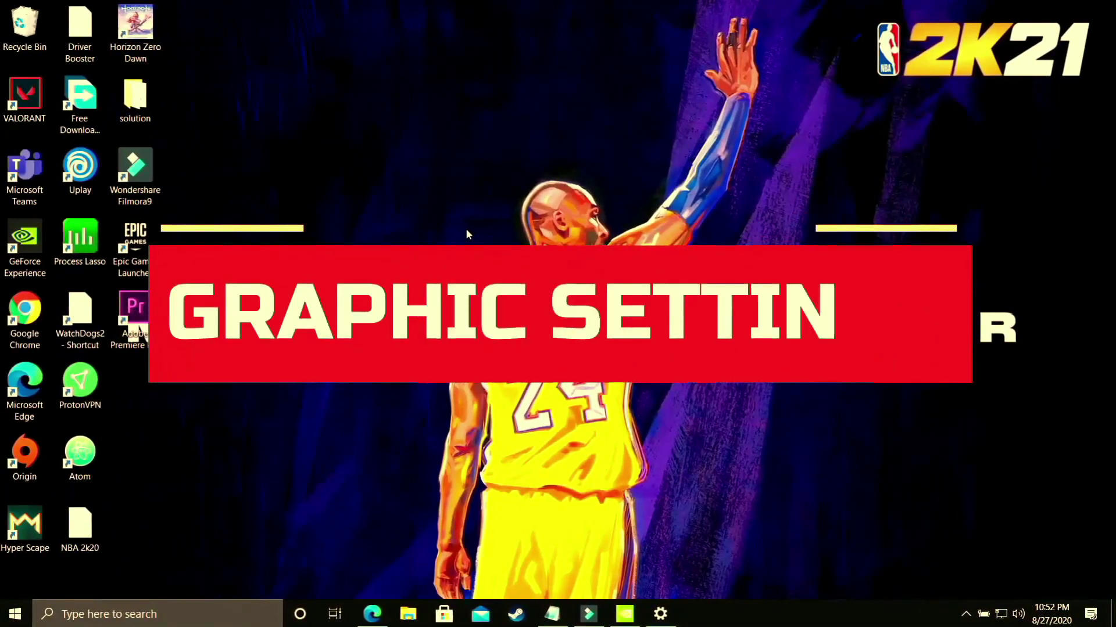
# Open the Windows Graphics settings and make sure Hardware-accelerated GPU scheduling is turned on
pyautogui.click(161, 610)
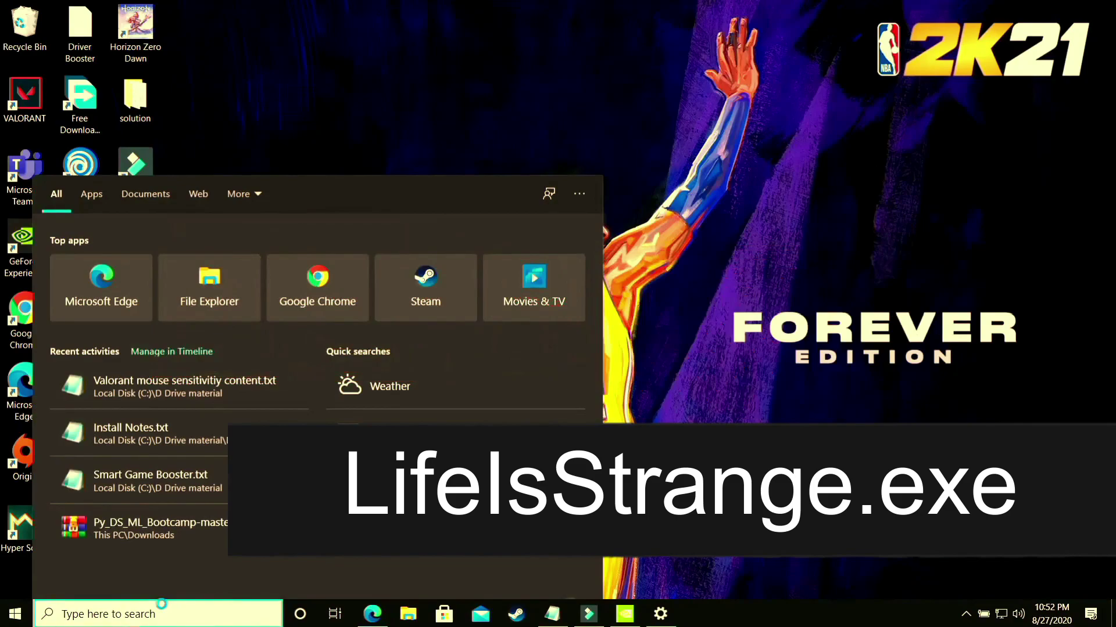
pyautogui.write('Graphic')
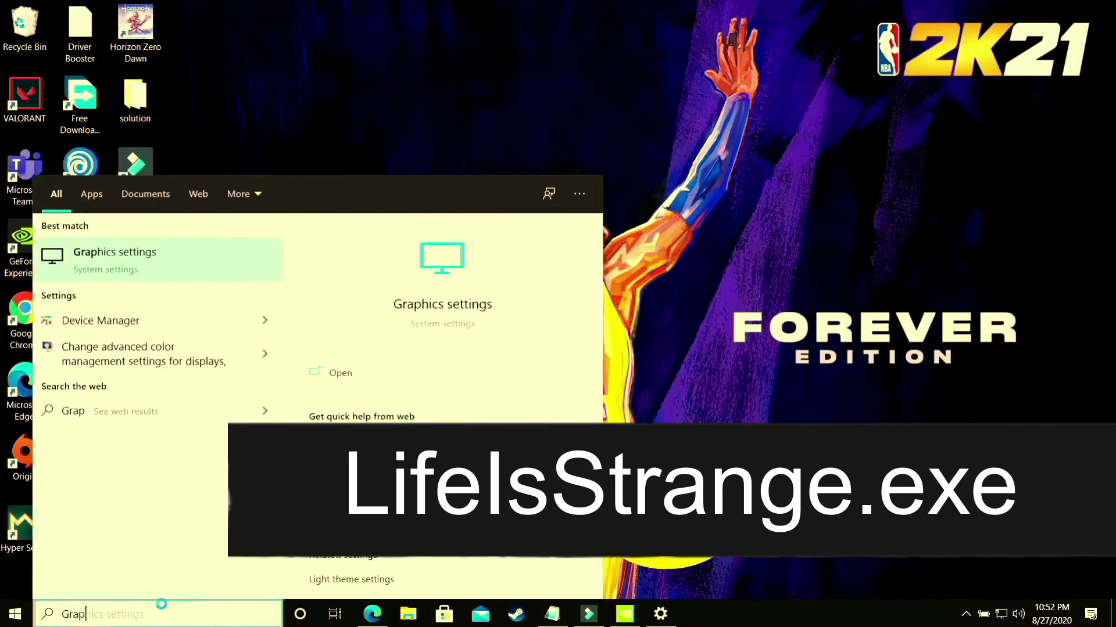
pyautogui.click(118, 272)
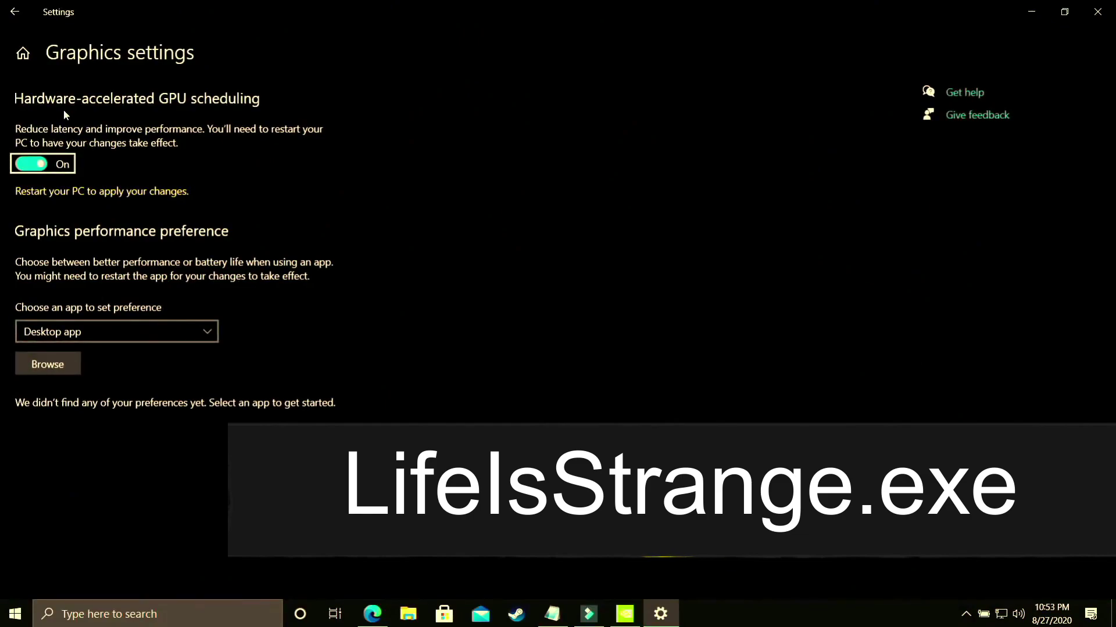
pyautogui.click(32, 163)
pyautogui.click(32, 164)
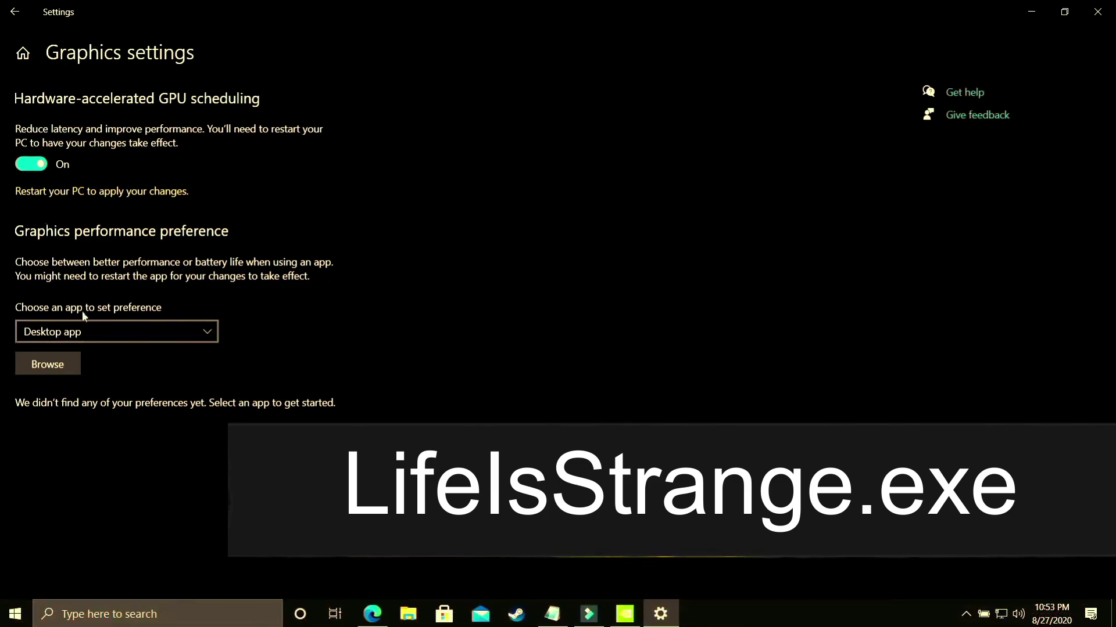
# Add the desktop app NBA2K20 from the Steam NBA 2K20 folder to the graphics performance preference list
pyautogui.click(53, 332)
pyautogui.click(52, 331)
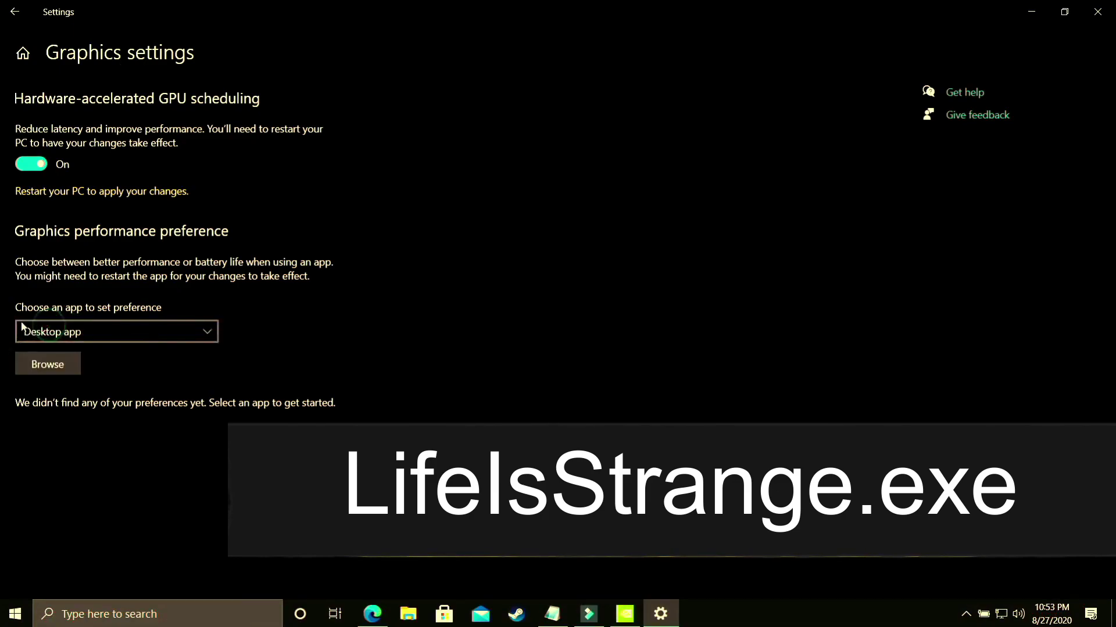
pyautogui.click(49, 370)
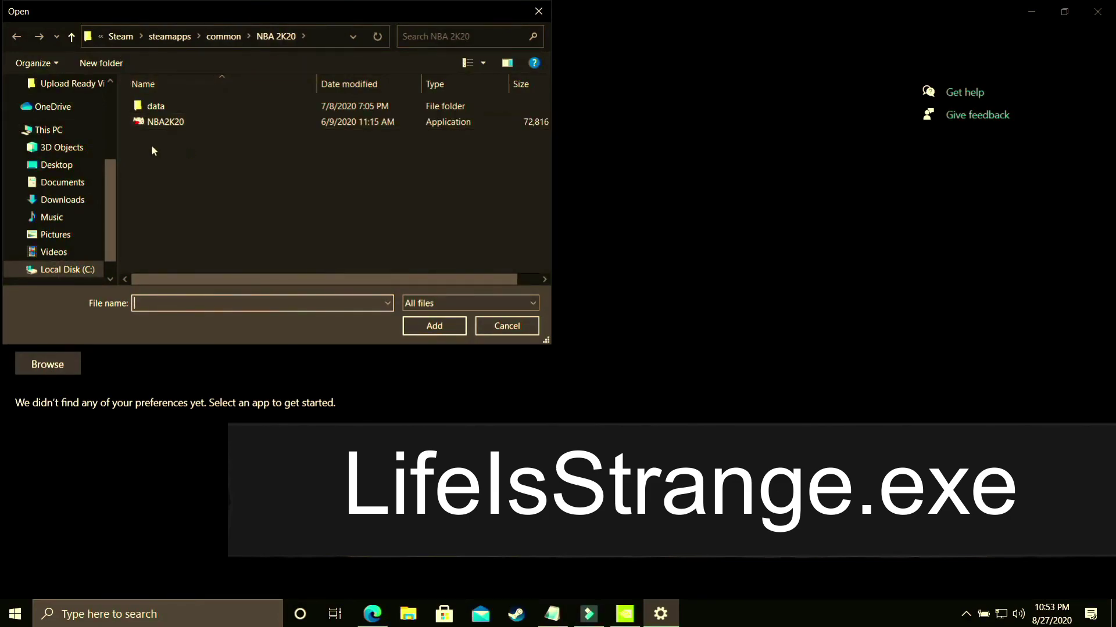
pyautogui.doubleClick(172, 123)
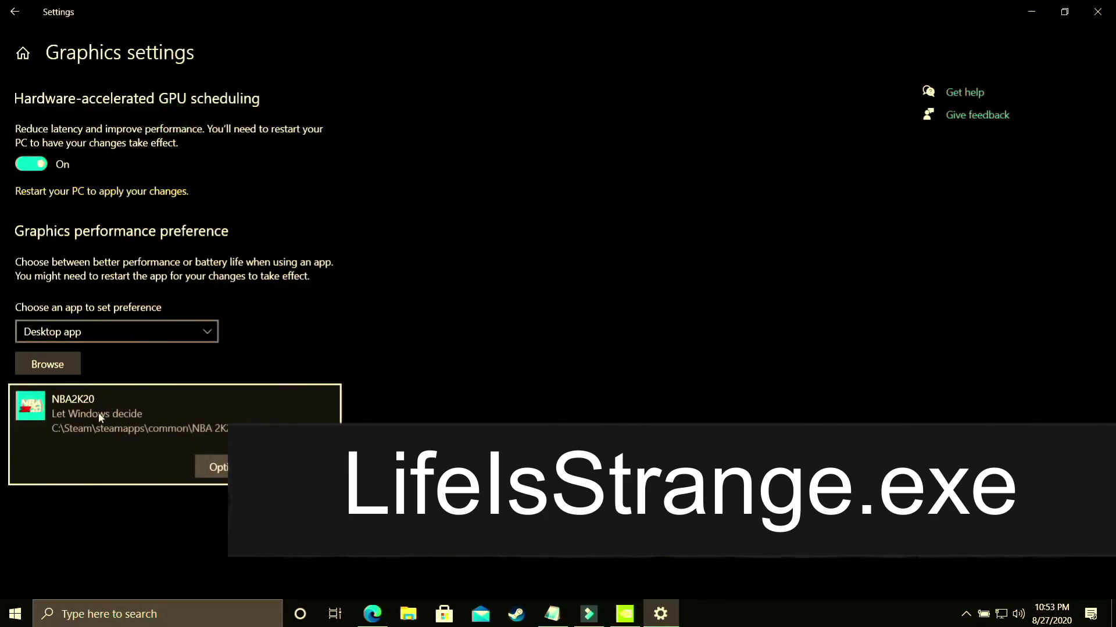
# Set the graphics preference of NBA2K20 to High performance and save it
pyautogui.click(222, 468)
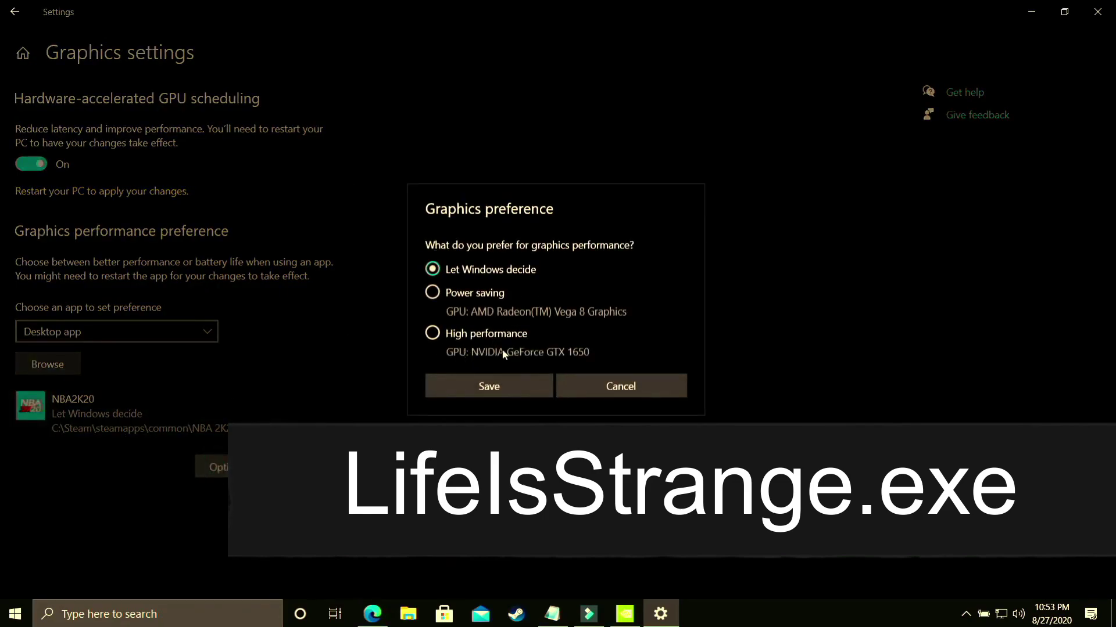
pyautogui.click(432, 334)
pyautogui.click(487, 386)
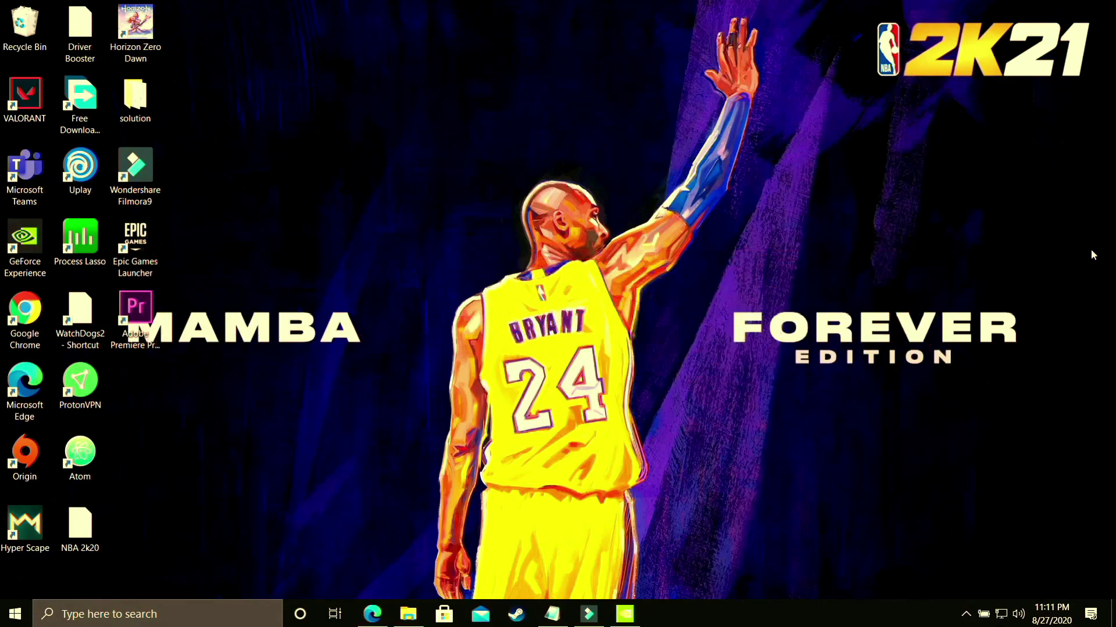
# Switch to NVIDIA Control Panel and show the program-specific options under Manage 3D Settings
pyautogui.rightClick(529, 259)
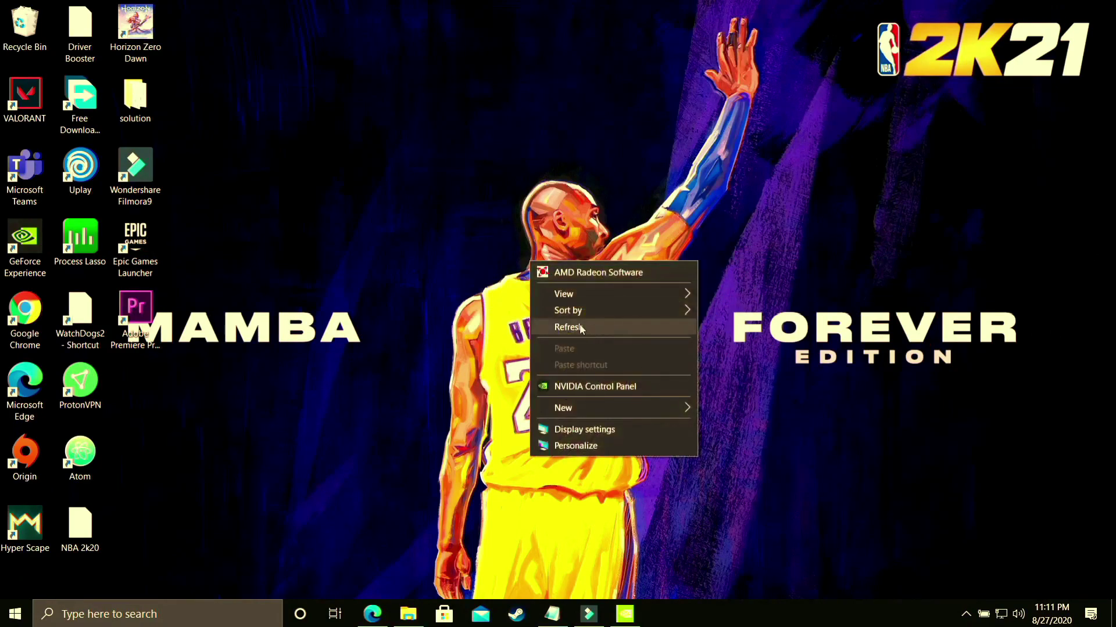
pyautogui.click(619, 388)
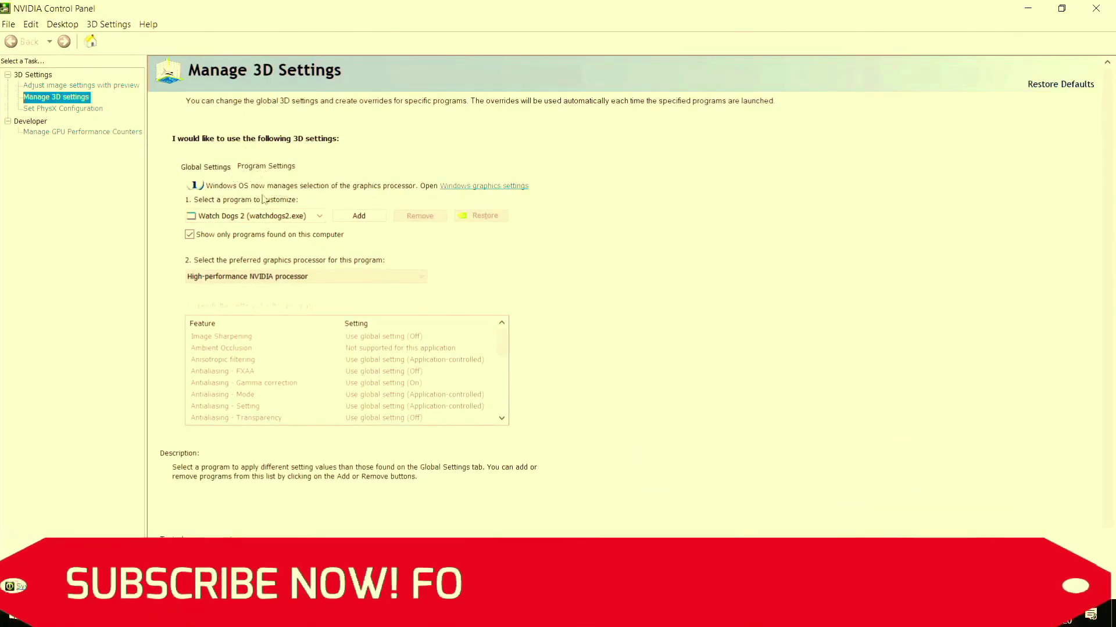
pyautogui.click(205, 167)
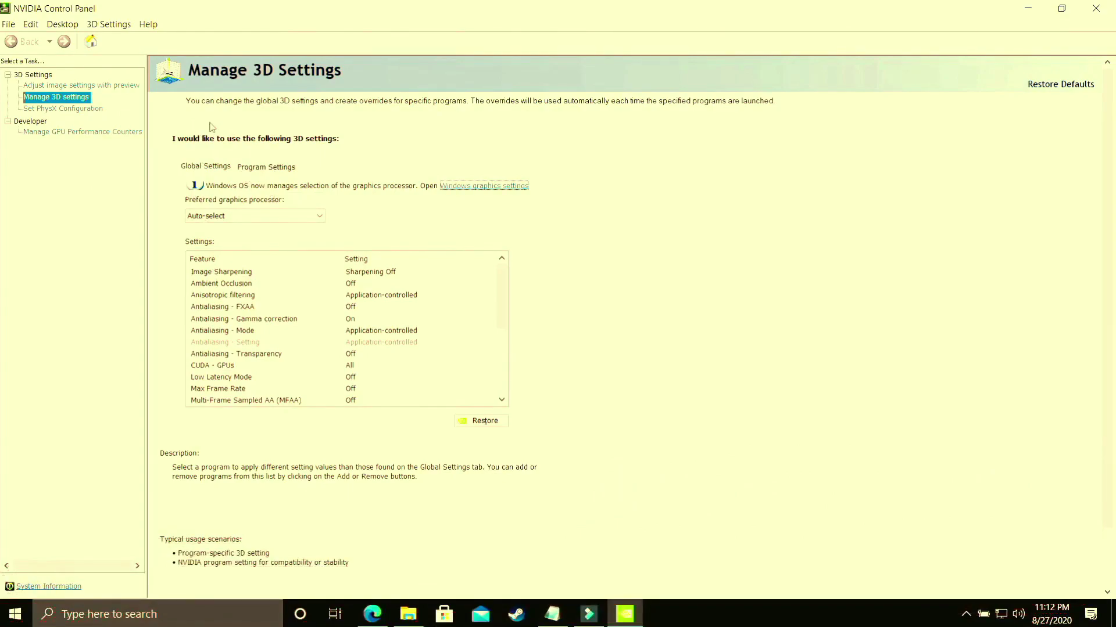
pyautogui.click(277, 168)
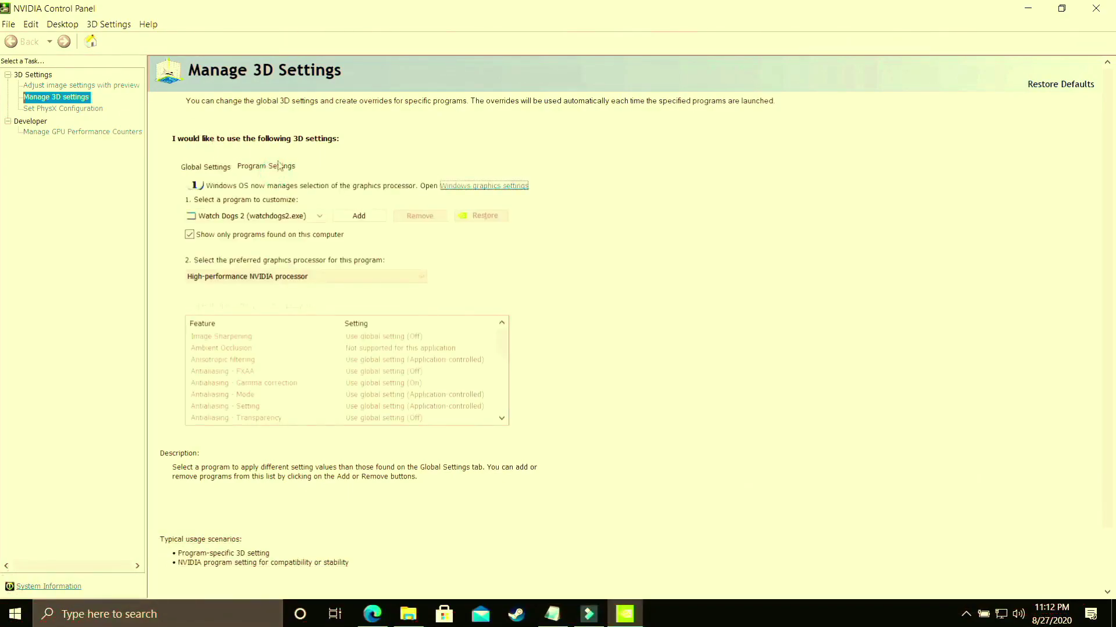
# Select NBA 2K20 (nba2k20.exe) as the program to customize and choose the High-performance NVIDIA processor for it
pyautogui.click(249, 219)
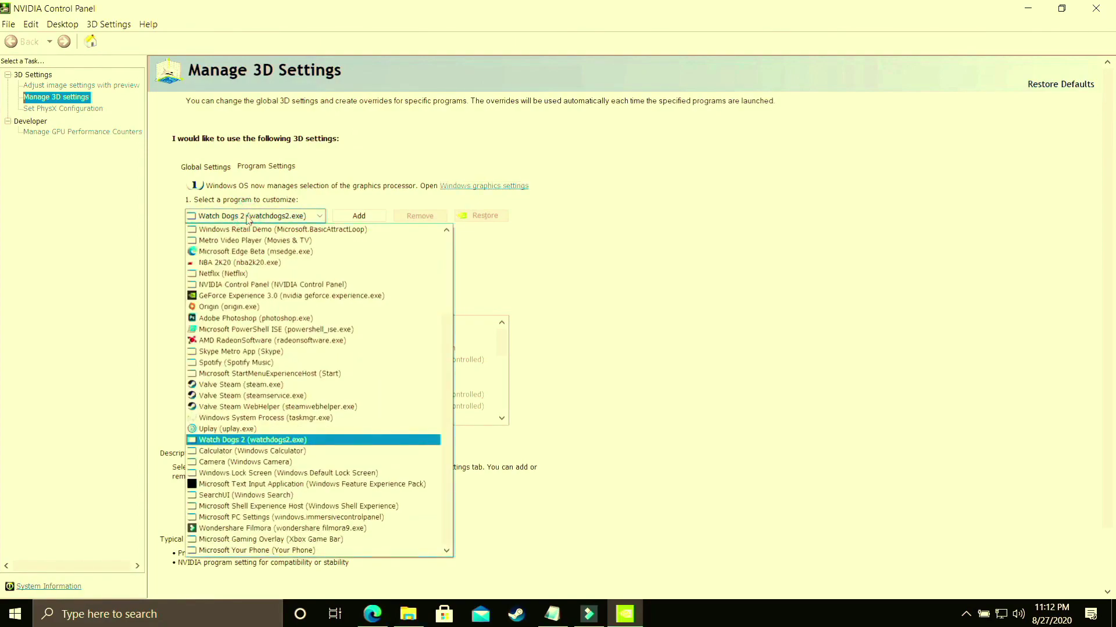
pyautogui.click(268, 265)
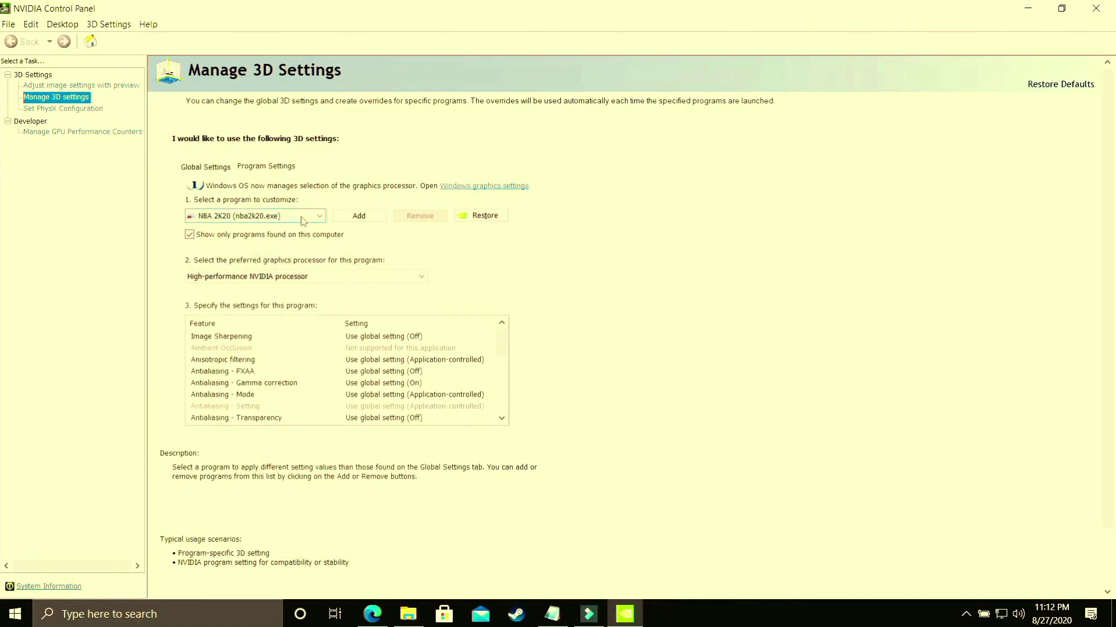
pyautogui.click(239, 280)
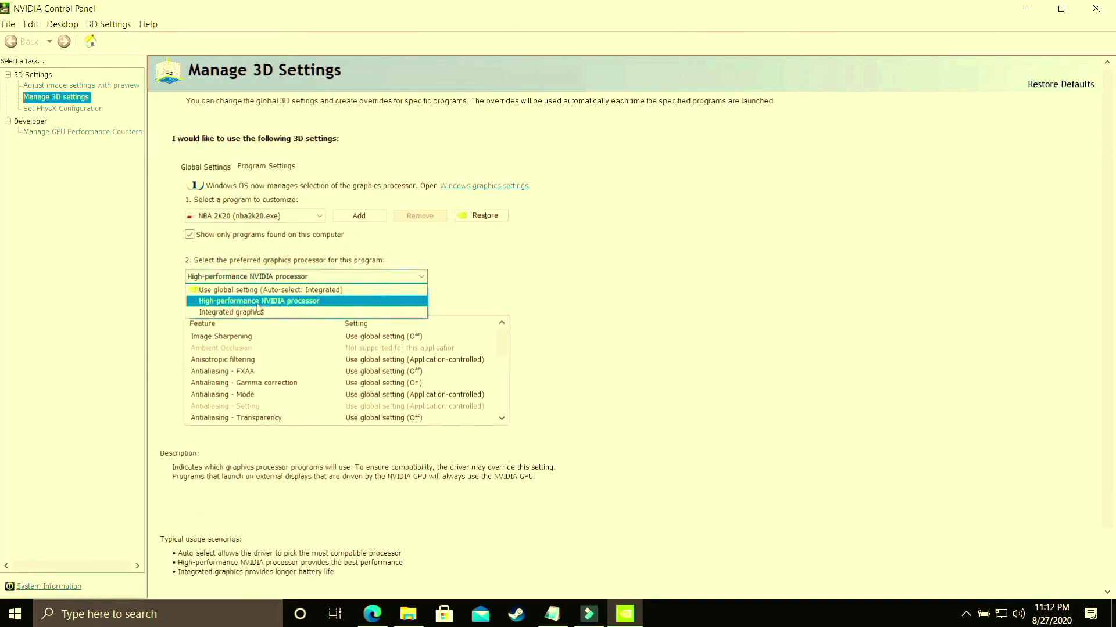
pyautogui.click(257, 302)
# Set the power management mode for NBA 2K20 to Prefer maximum performance and apply the 3D settings
pyautogui.scroll(-1, 289, 378)
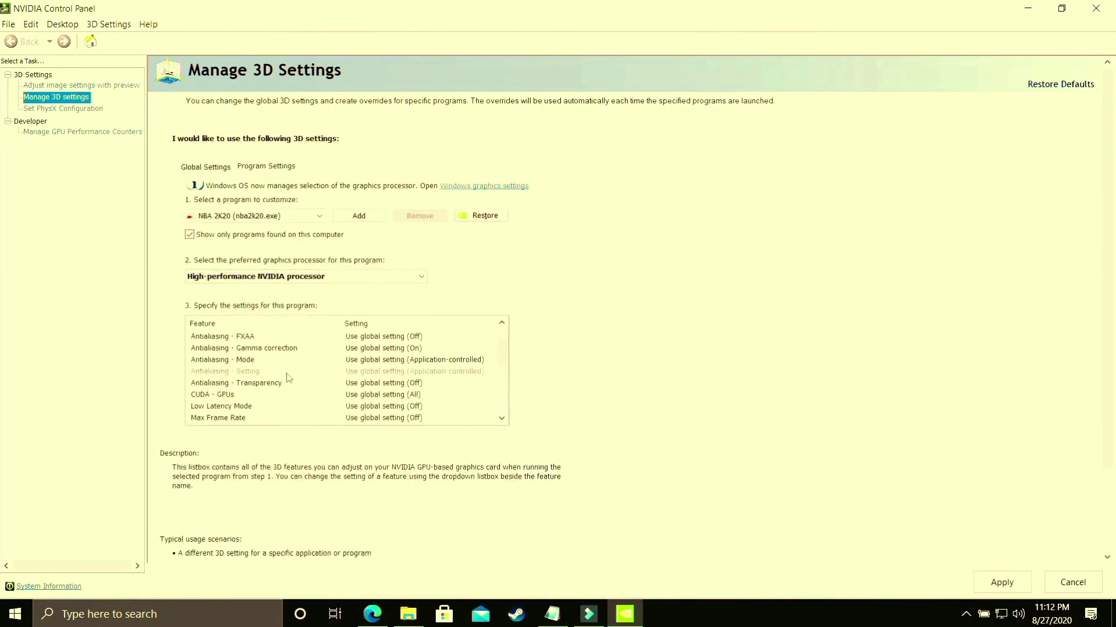
pyautogui.scroll(-1, 289, 378)
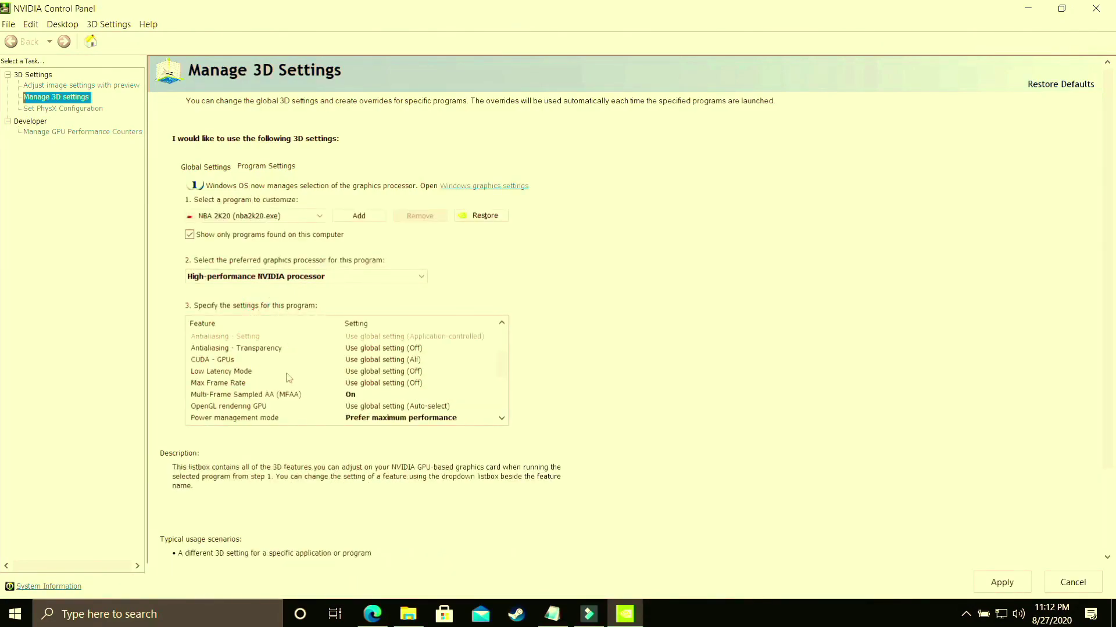
pyautogui.click(279, 418)
pyautogui.click(349, 419)
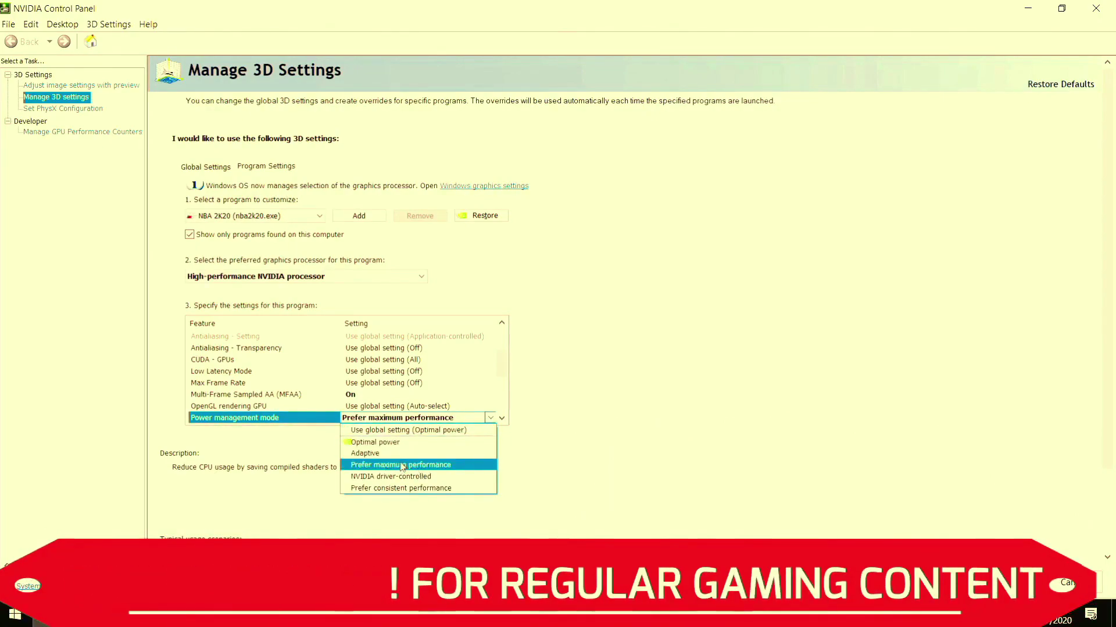
pyautogui.click(432, 465)
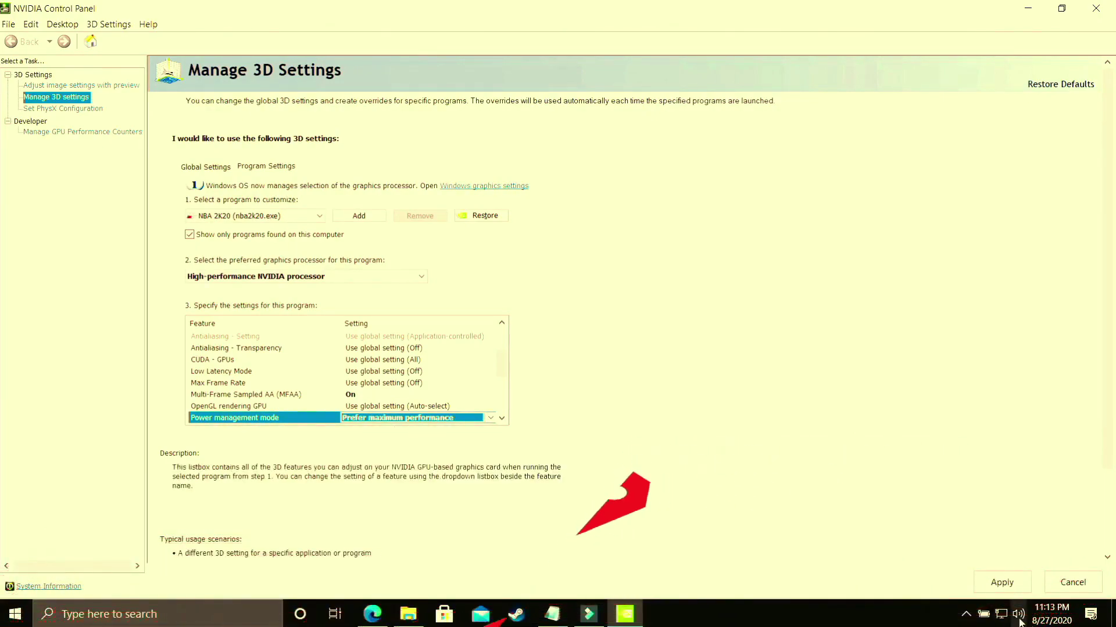
pyautogui.click(991, 584)
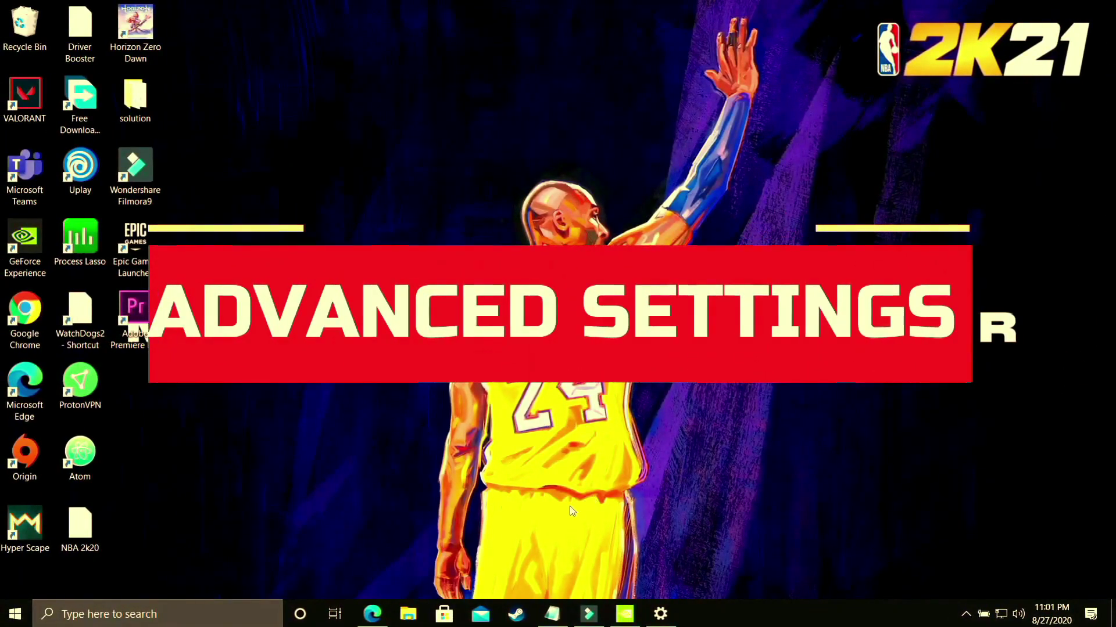
# Open Performance Options from this PC's advanced system settings and apply Adjust for best performance to the visual effects
pyautogui.click(417, 618)
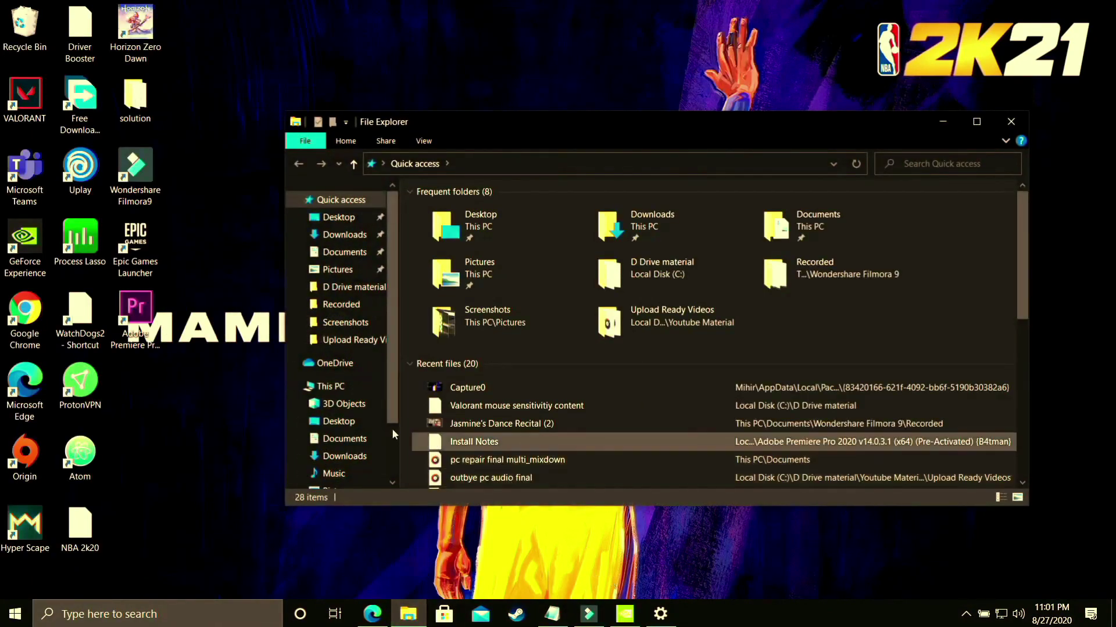
pyautogui.rightClick(344, 388)
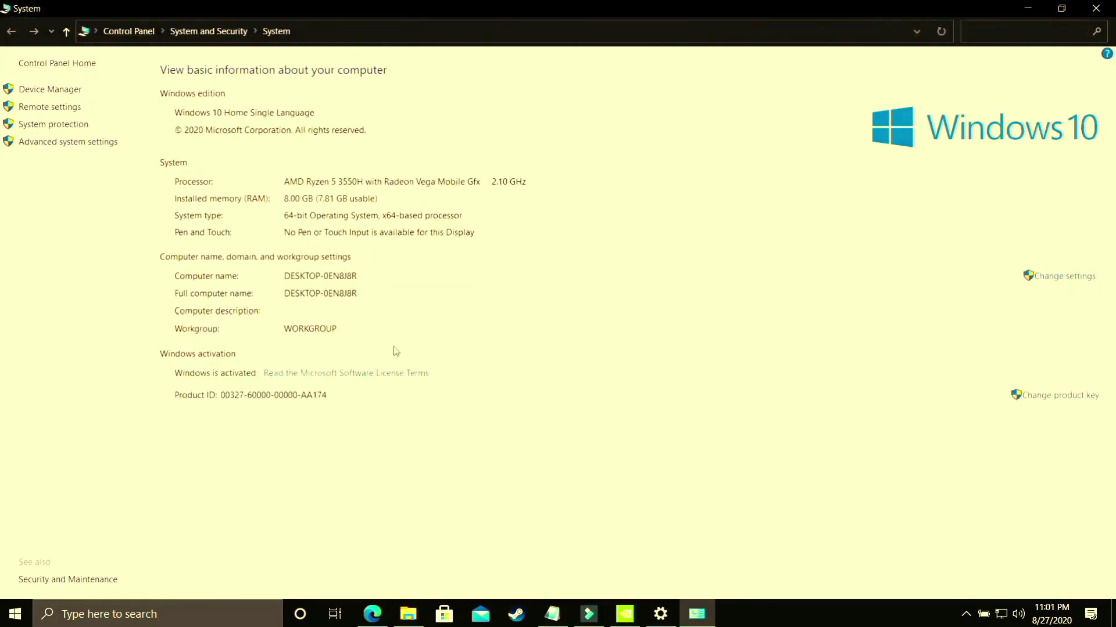
pyautogui.click(79, 145)
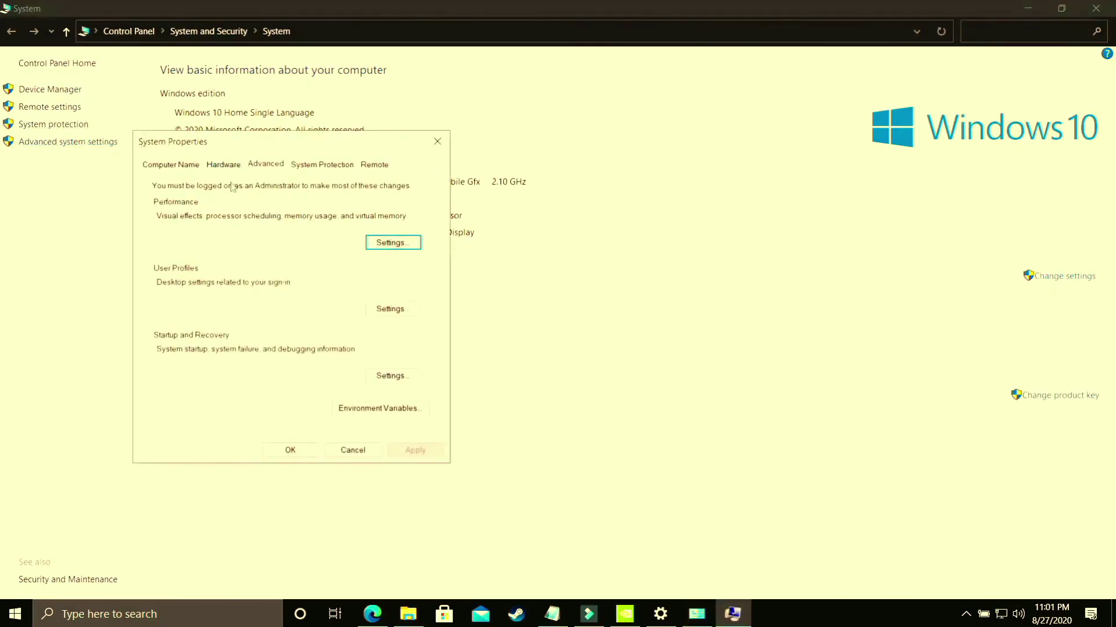
pyautogui.click(385, 247)
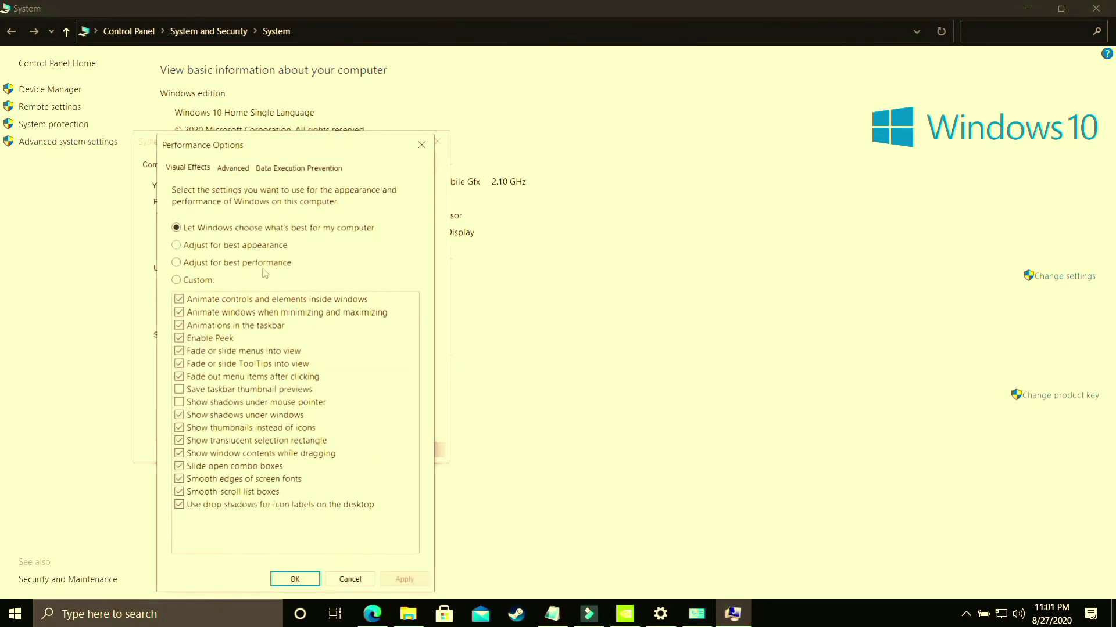
pyautogui.click(214, 265)
pyautogui.click(398, 579)
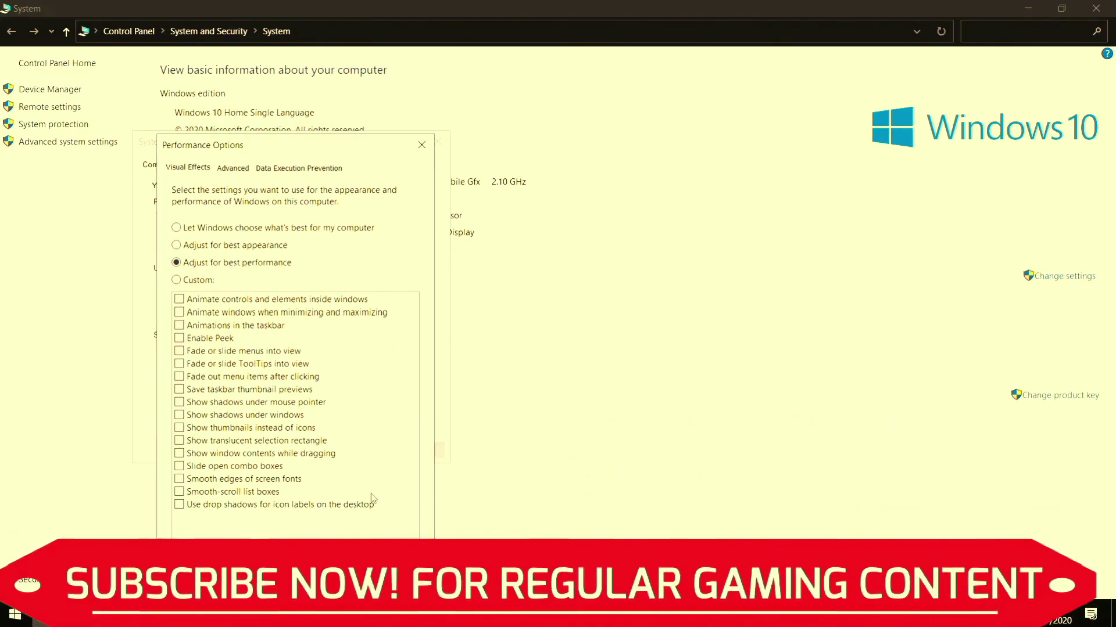
# Set the processor scheduling in the advanced performance options to favour Programs
pyautogui.click(244, 168)
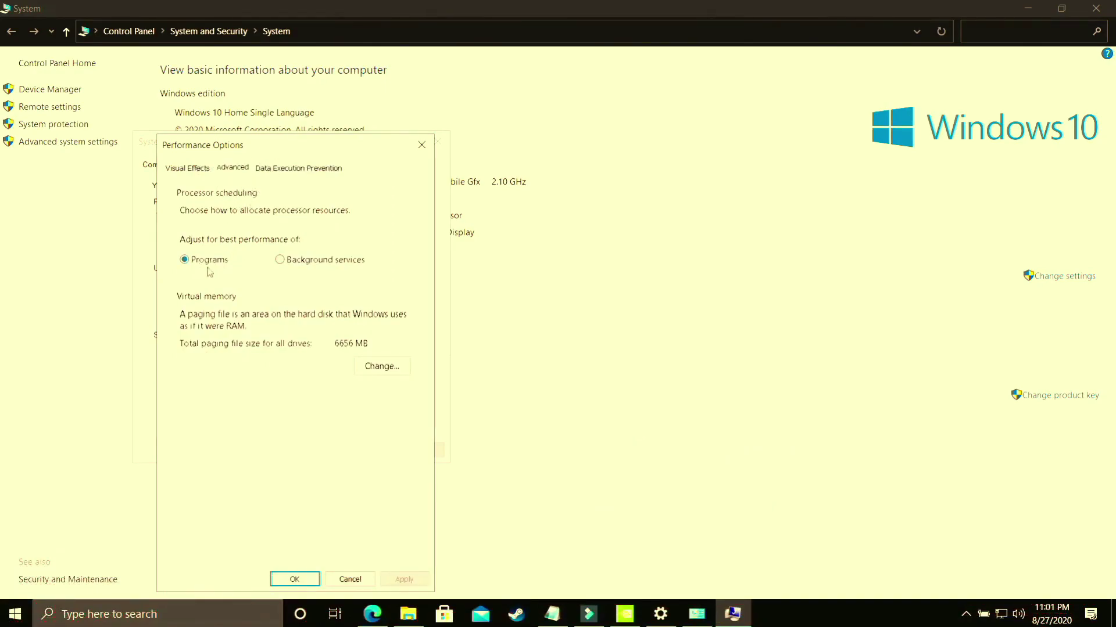
pyautogui.click(290, 261)
pyautogui.click(199, 265)
# Disable automatic paging file management in Virtual Memory and give drive C: a custom size with an initial size of 1896 MB
pyautogui.click(381, 367)
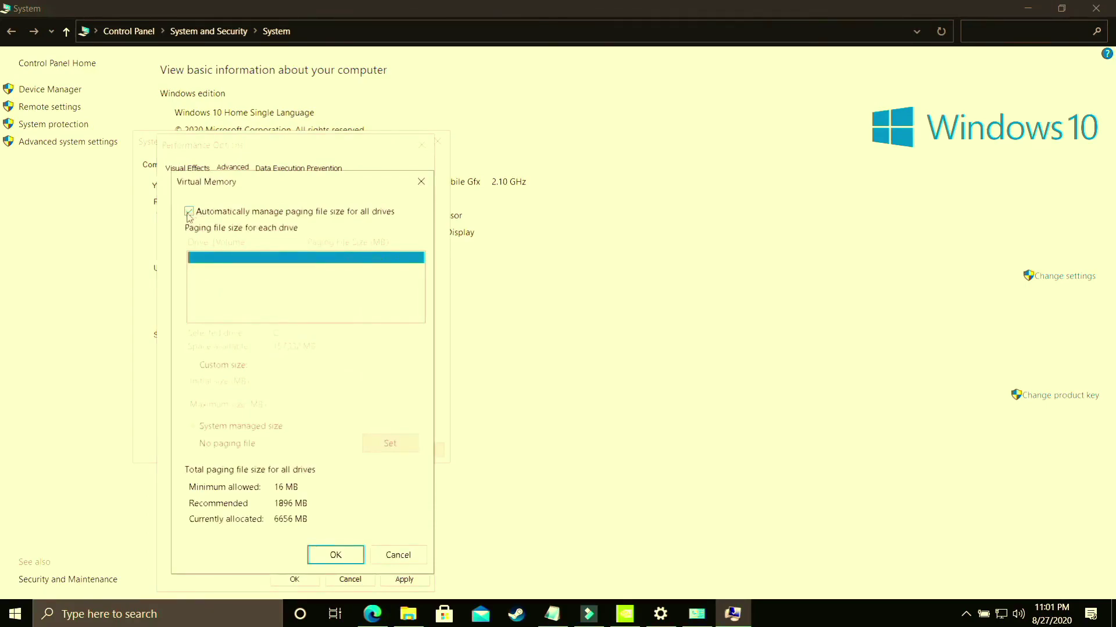
pyautogui.click(189, 213)
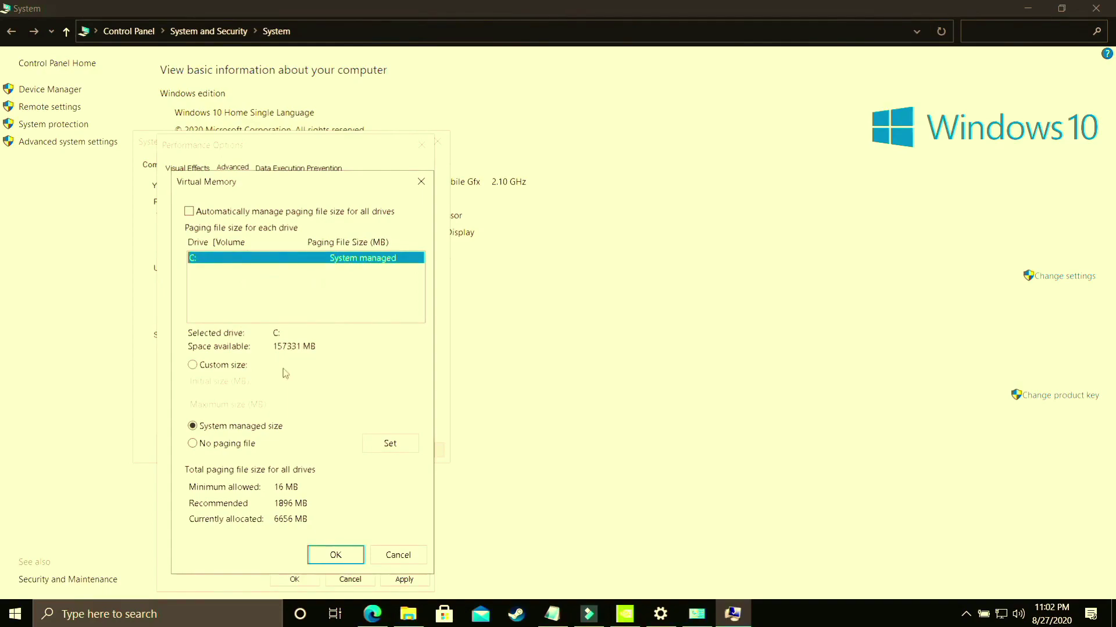
pyautogui.click(227, 368)
pyautogui.click(282, 383)
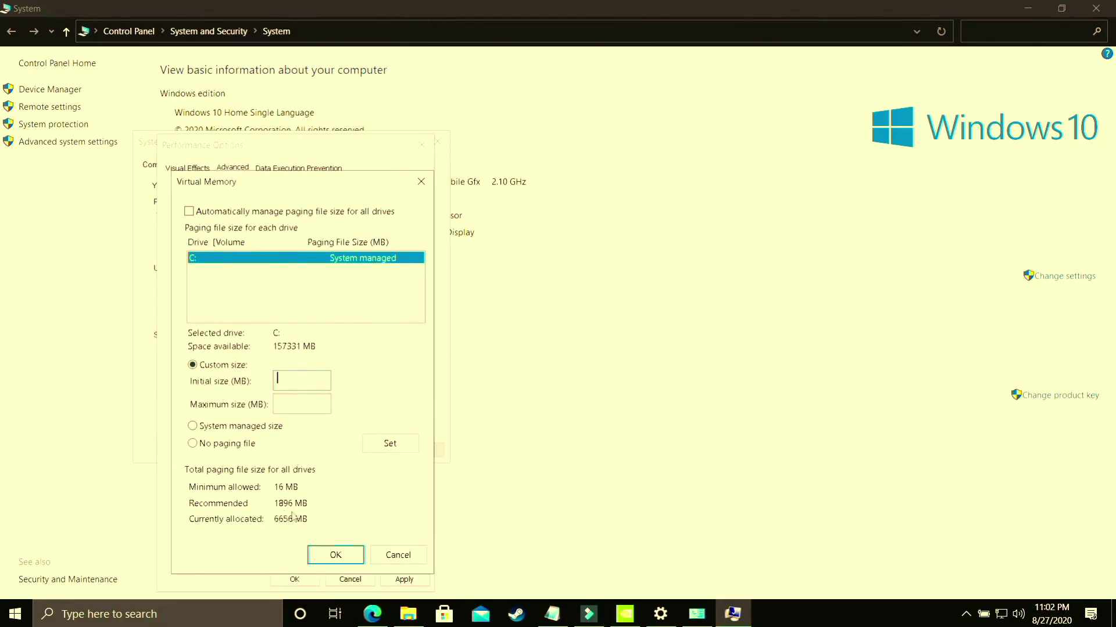
pyautogui.write('1896')
pyautogui.click(304, 401)
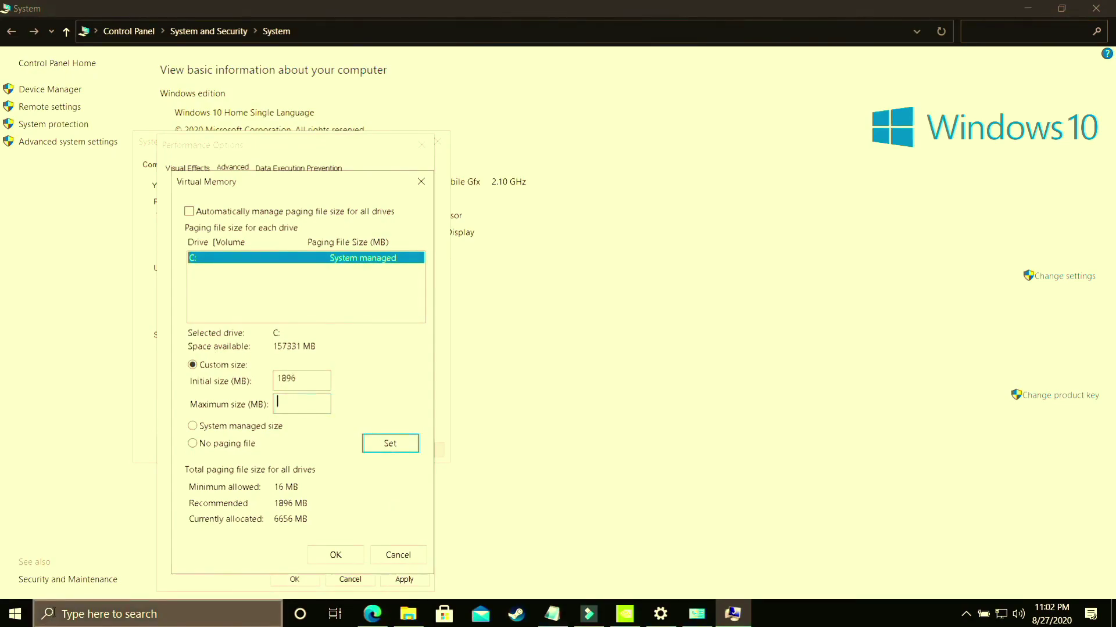
# Open Calculator beside the Virtual Memory dialog and multiply 8 by 1024 to work out the maximum paging file size
pyautogui.click(110, 614)
pyautogui.write('calcu')
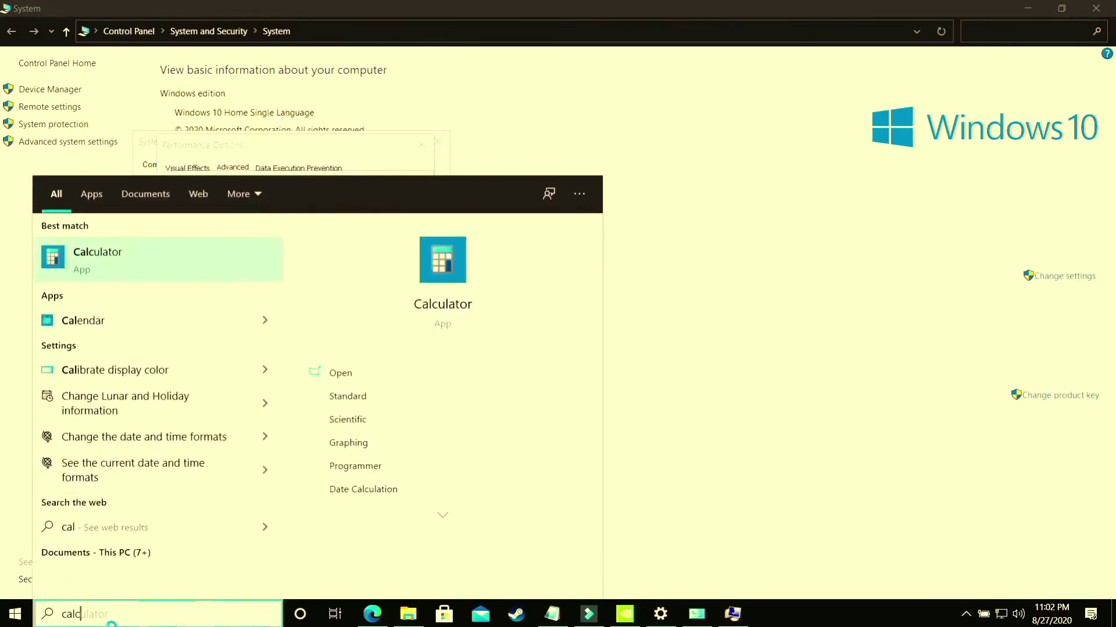
pyautogui.click(109, 269)
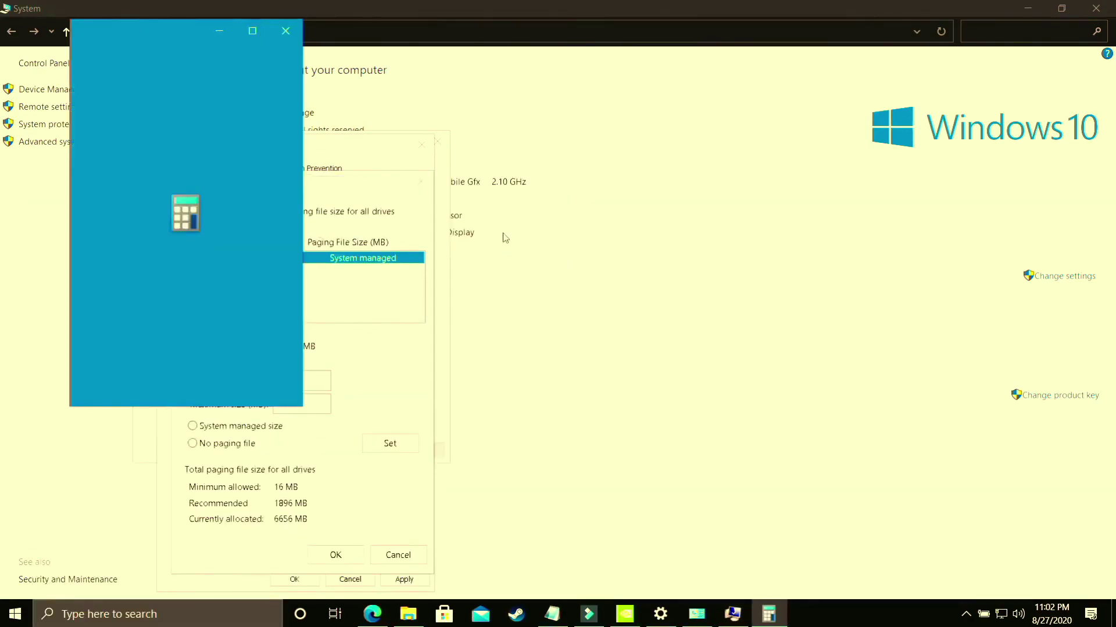
pyautogui.moveTo(141, 35); pyautogui.dragTo(683, 132)
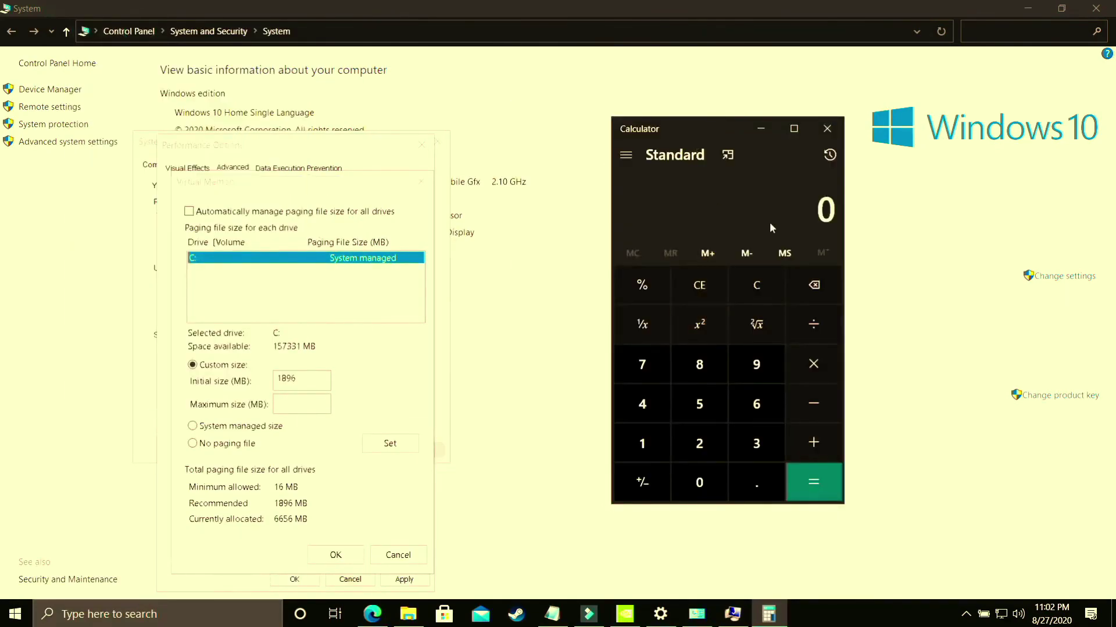
pyautogui.write('8')
pyautogui.press('*')
pyautogui.write('1024')
pyautogui.press('Return')
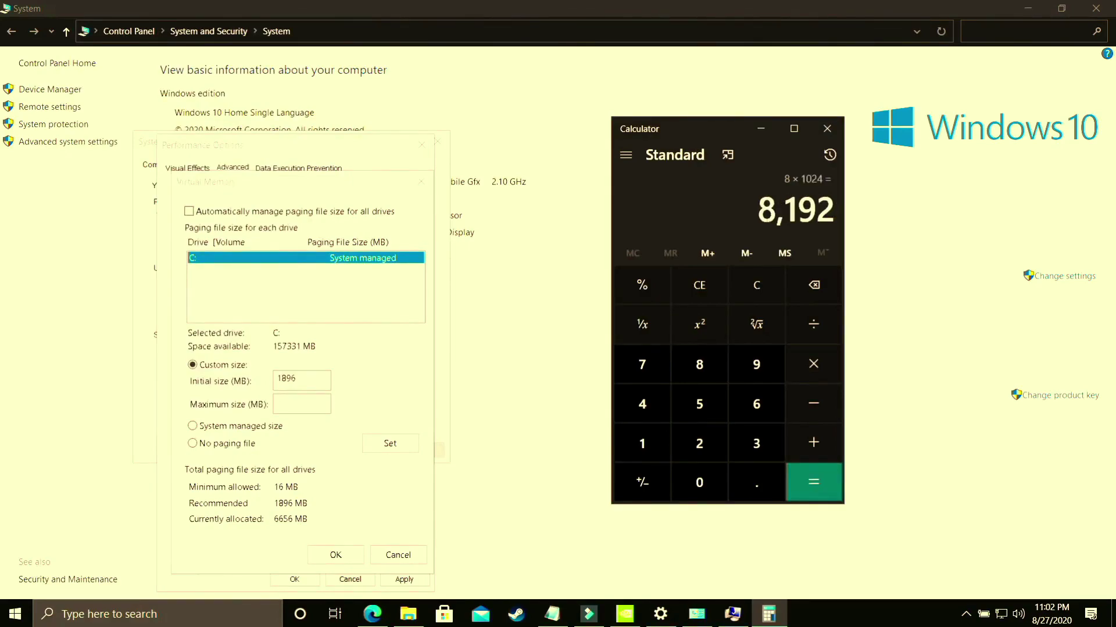
# Set the maximum paging file size for drive C: to 8192 MB
pyautogui.click(284, 403)
pyautogui.write('8')
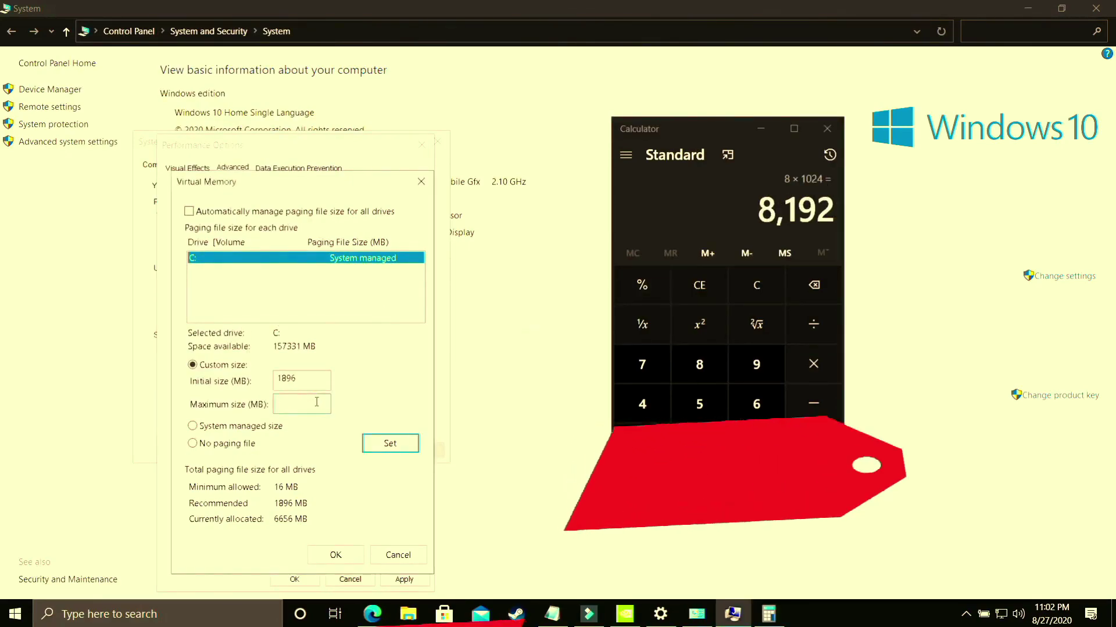
pyautogui.write('192')
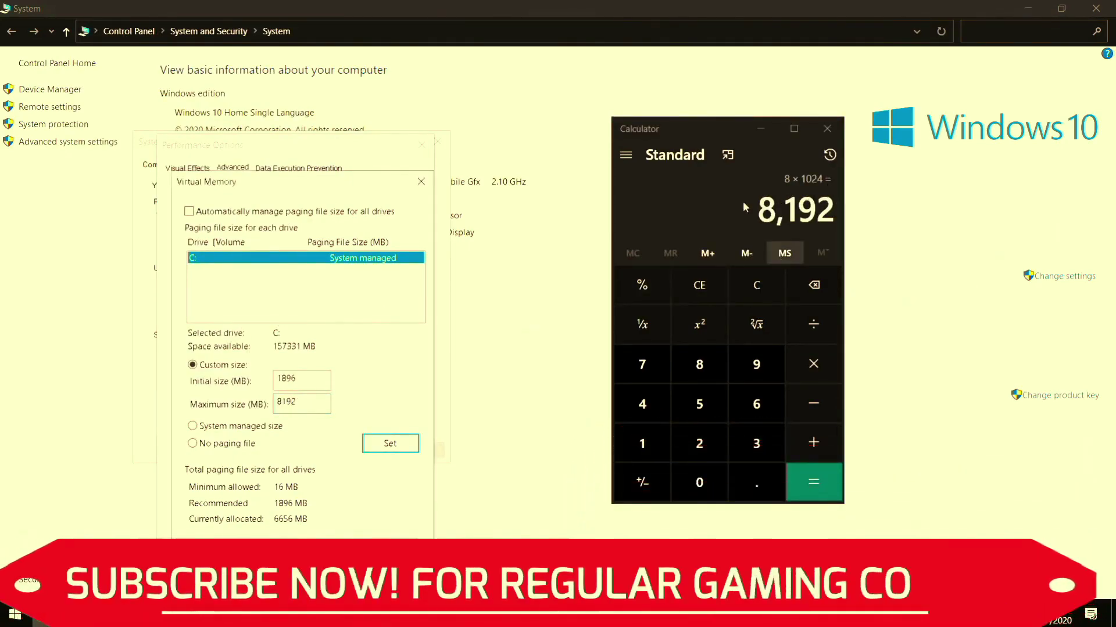
# Multiply 16 by 1024 in Calculator to work out an alternative maximum paging file size, and select the current maximum size value
pyautogui.click(750, 287)
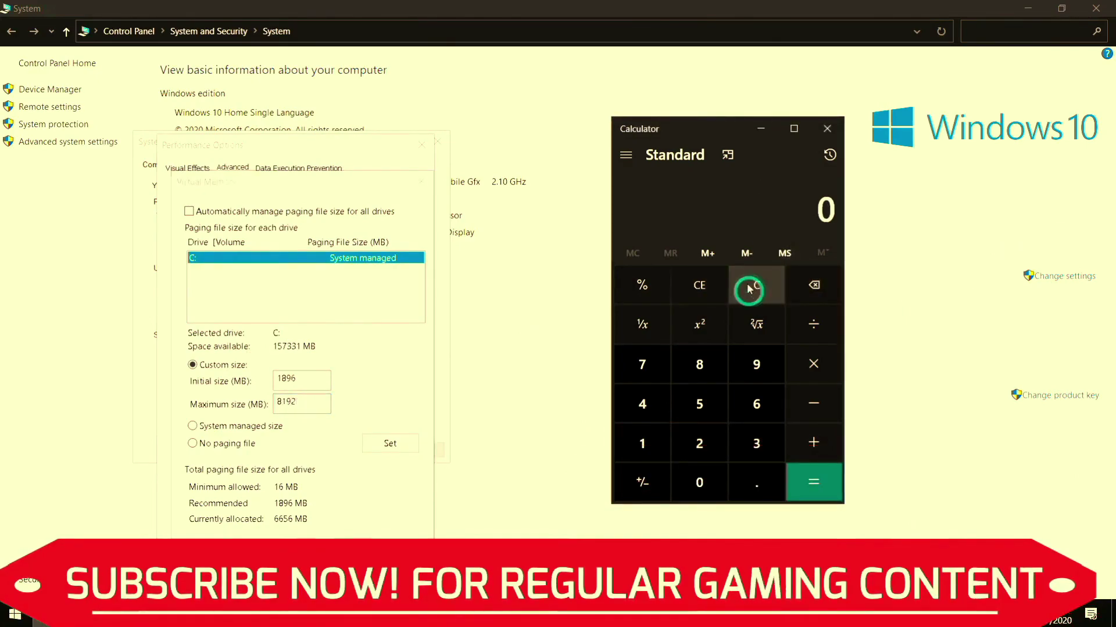
pyautogui.write('16*1024')
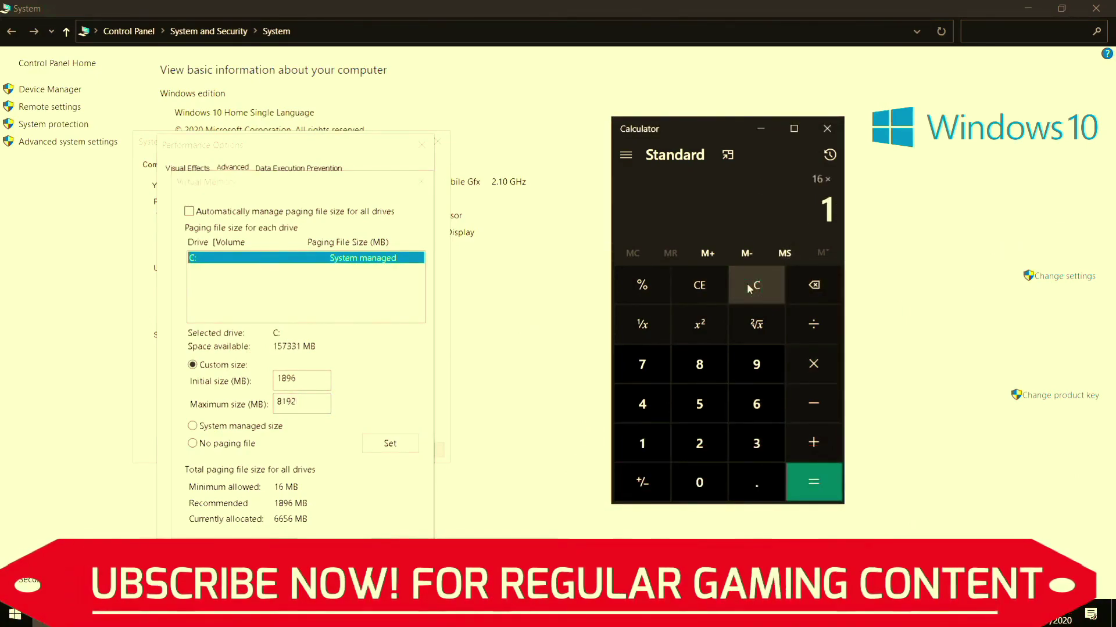
pyautogui.press('Return')
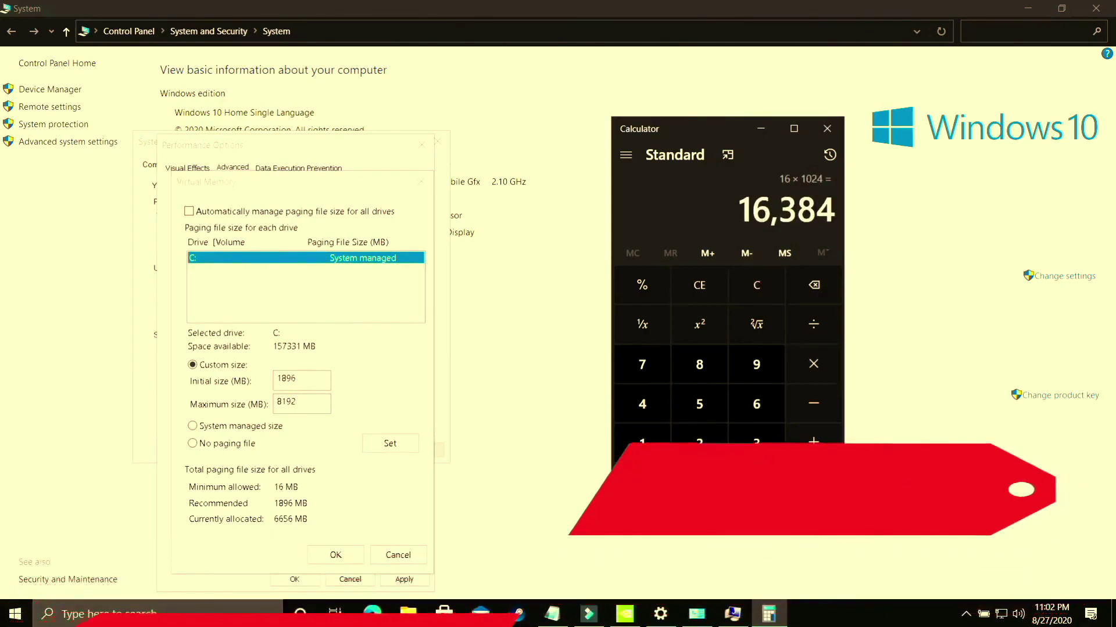
pyautogui.moveTo(311, 403); pyautogui.dragTo(265, 404)
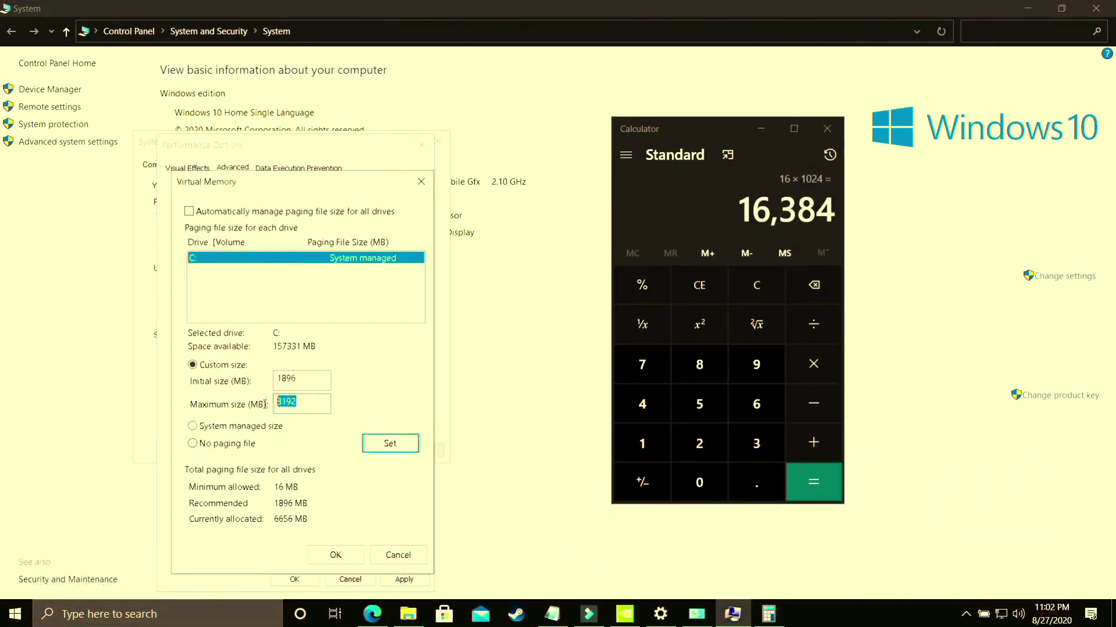
# Clear Calculator and multiply 12 by 1024 as another example paging file size, closing Calculator when done
pyautogui.click(756, 287)
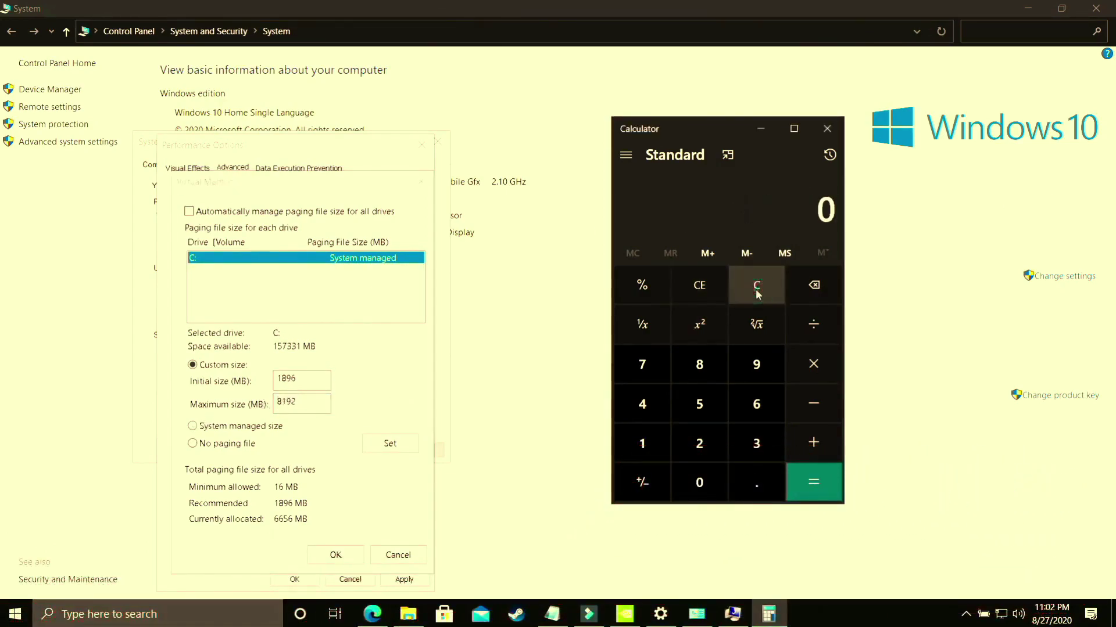
pyautogui.write('12*1024')
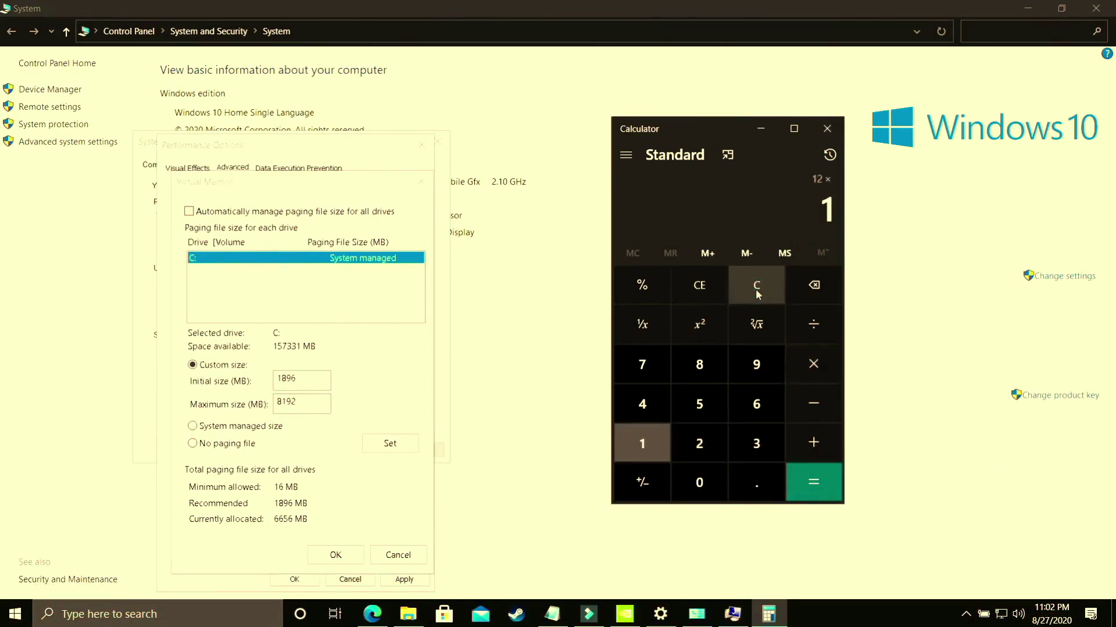
pyautogui.press('Return')
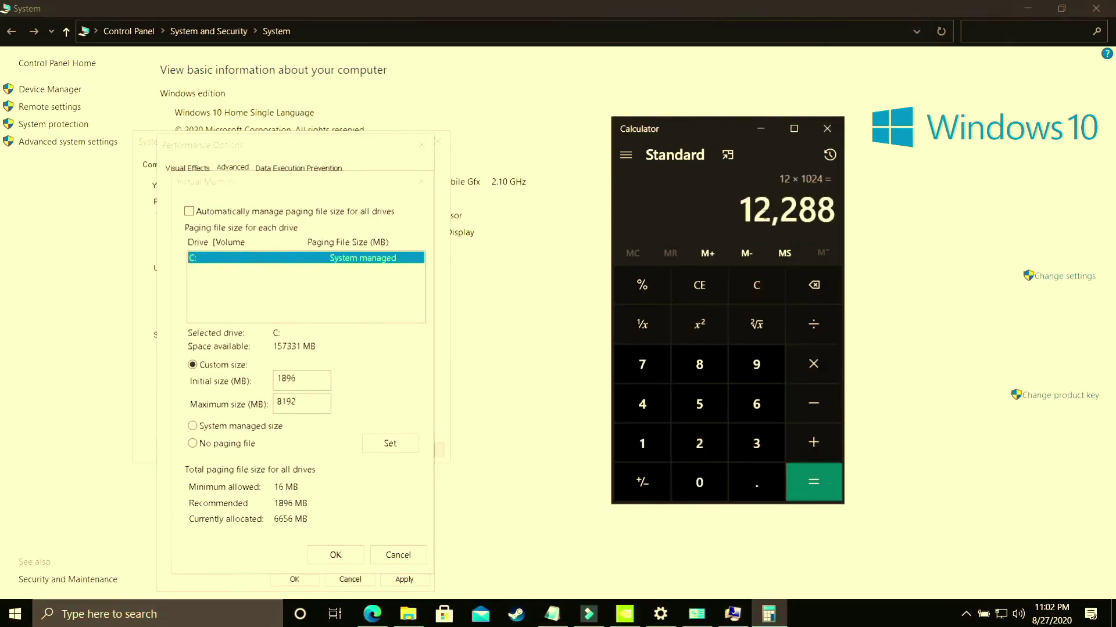
pyautogui.click(286, 407)
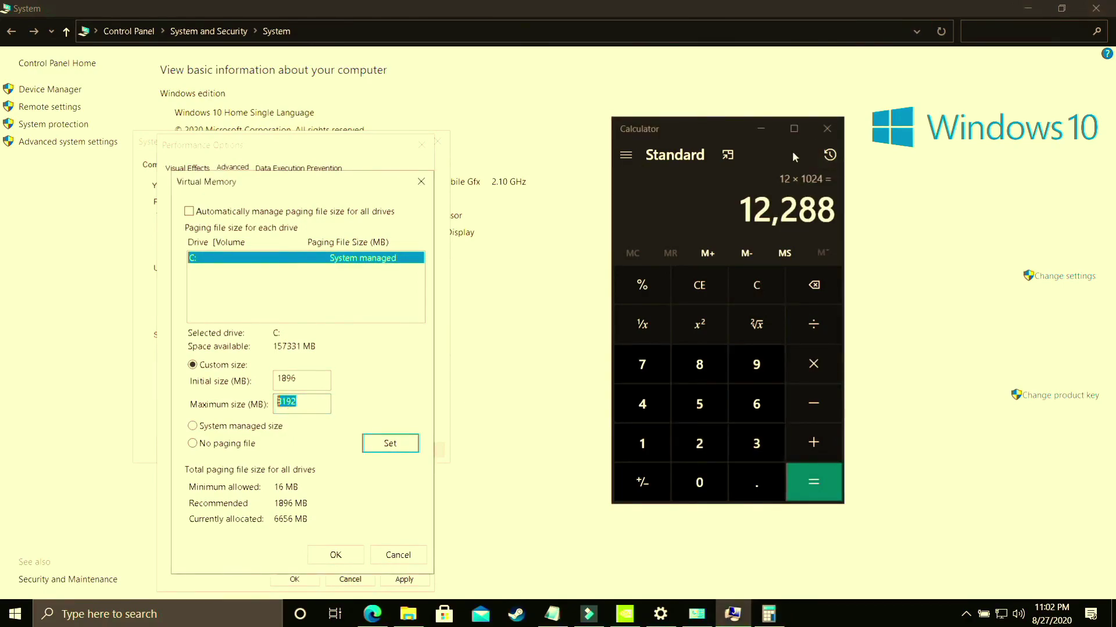
pyautogui.click(827, 128)
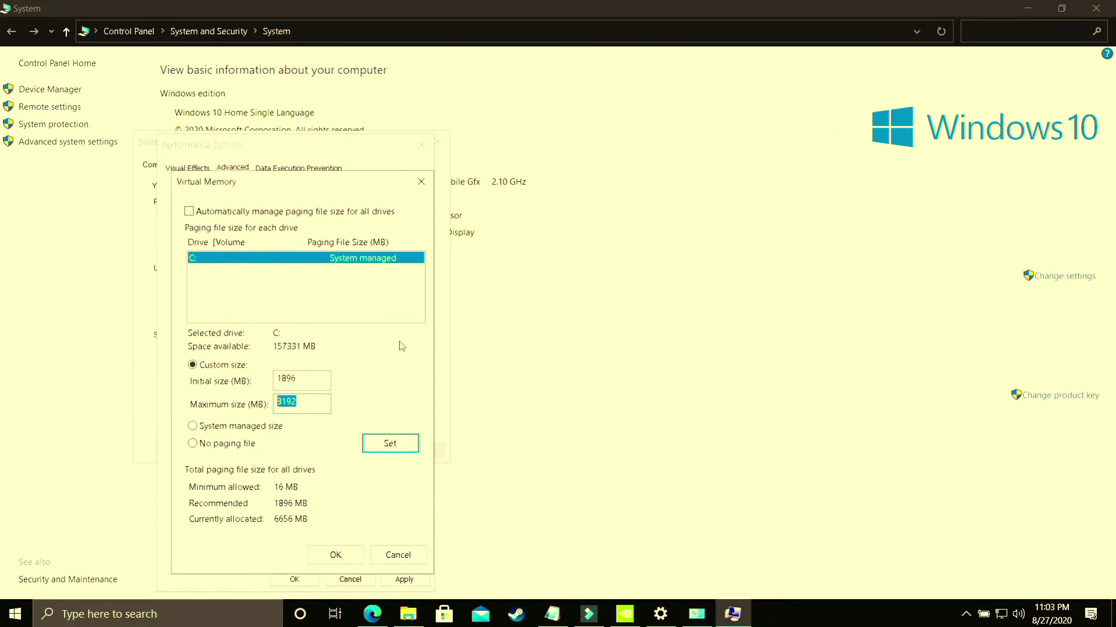
# Confirm the Virtual Memory settings and the restart notice, applying the changes and closing Performance Options and System Properties
pyautogui.click(340, 556)
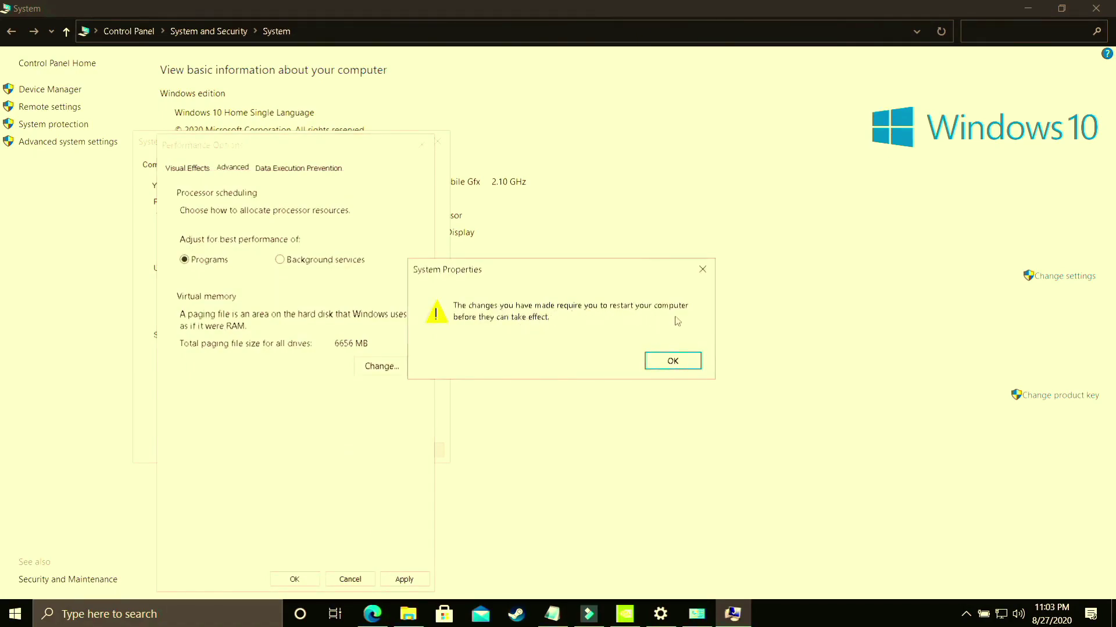
pyautogui.click(676, 360)
pyautogui.click(407, 580)
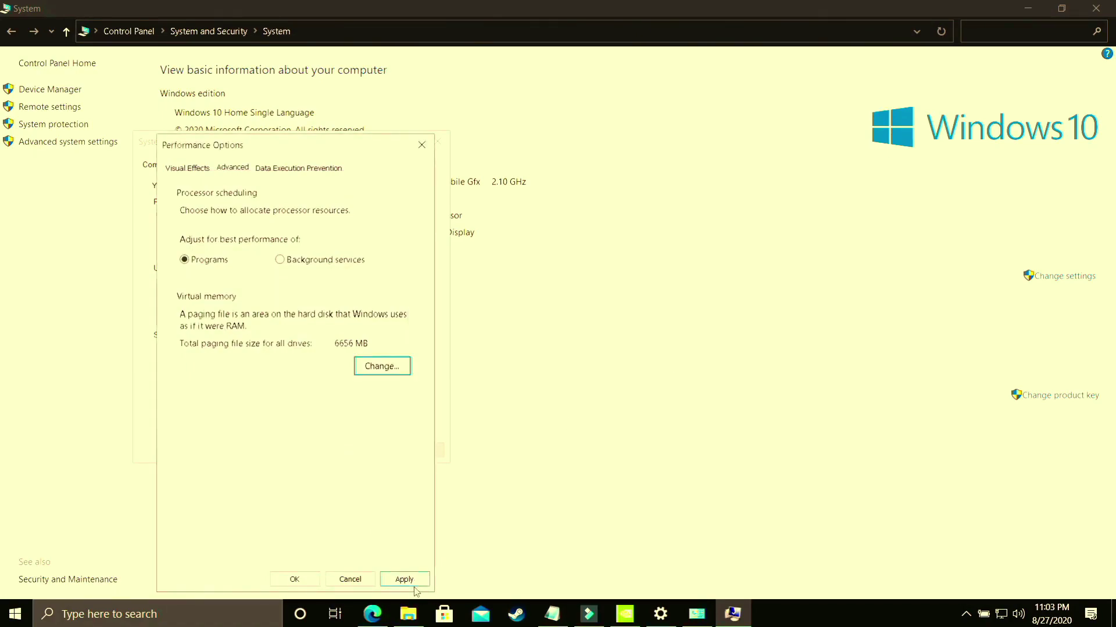
pyautogui.click(294, 579)
pyautogui.click(318, 445)
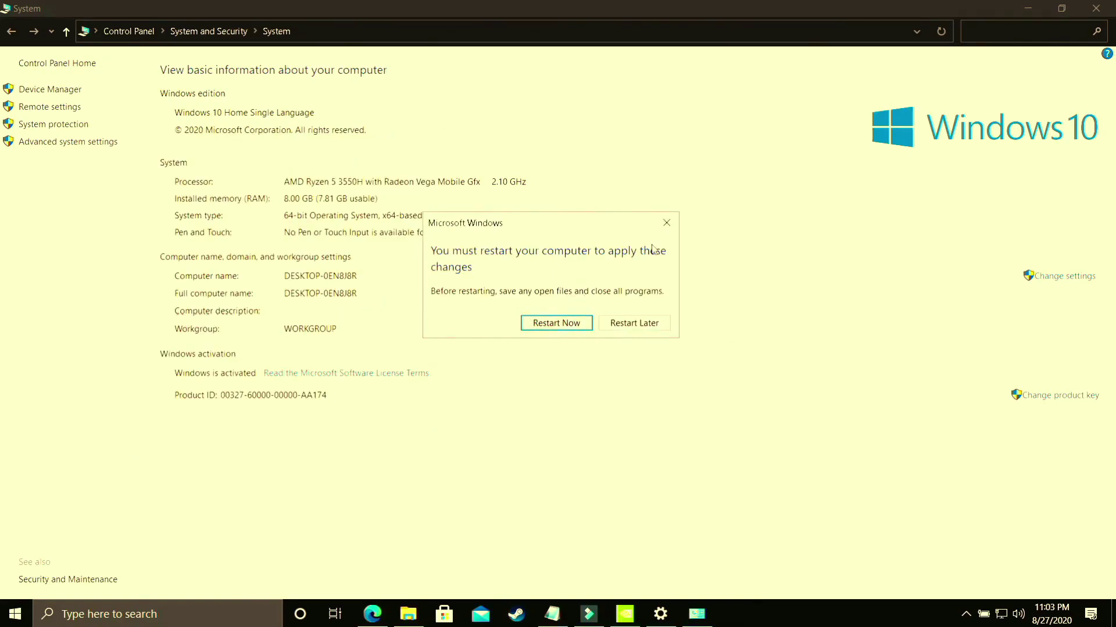
# From the desktop, open the Windows Temp folder with the Run command temp and maximize its window
pyautogui.press('super+d')
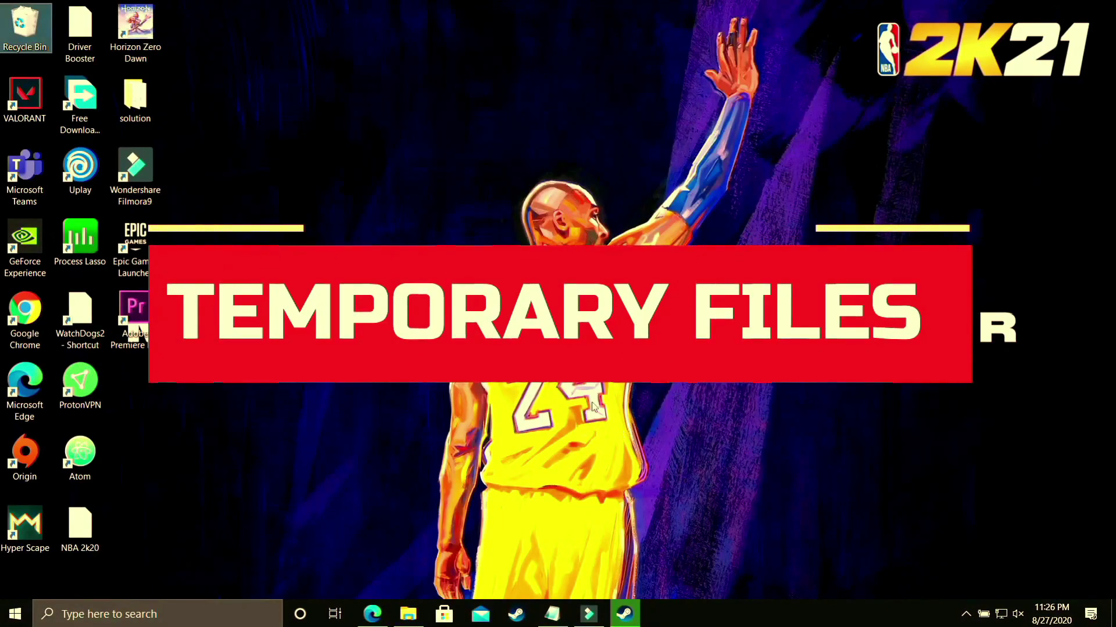
pyautogui.click(121, 611)
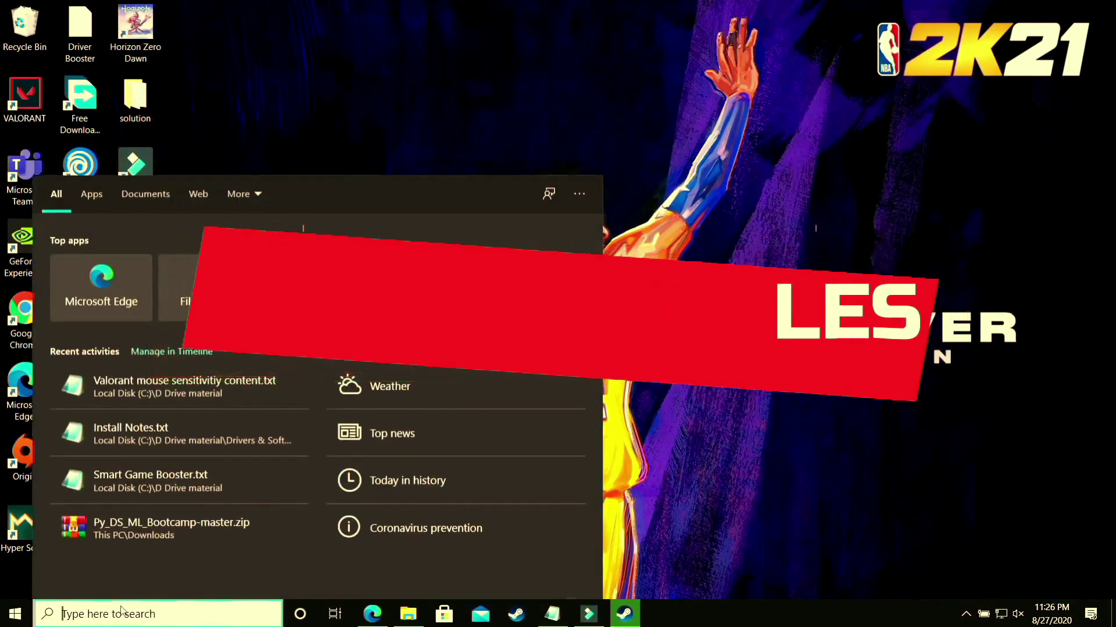
pyautogui.write('run')
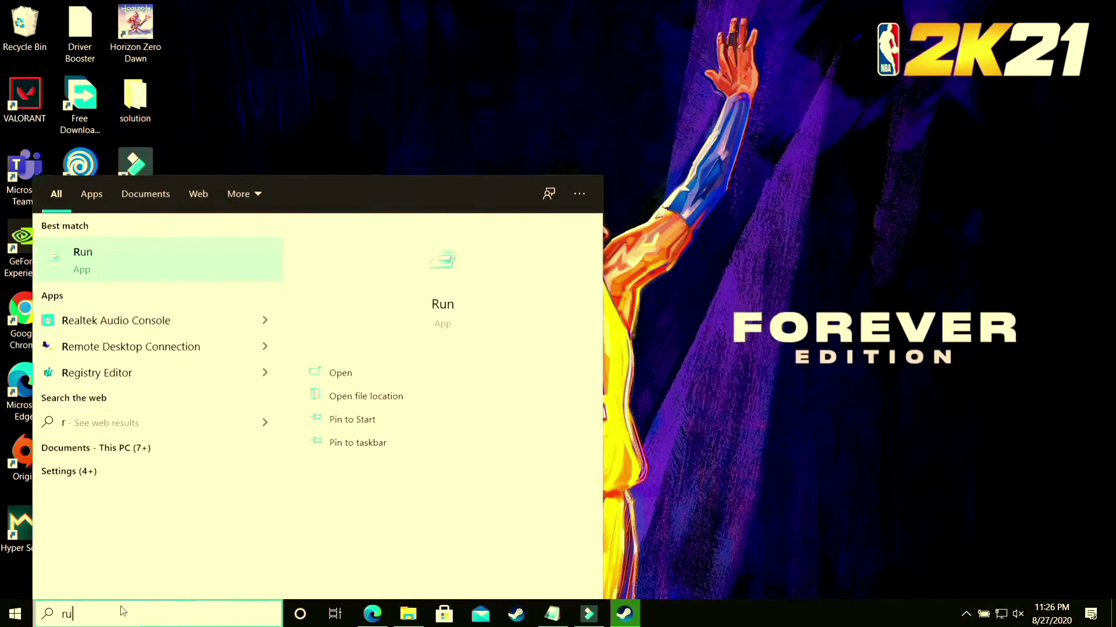
pyautogui.click(116, 256)
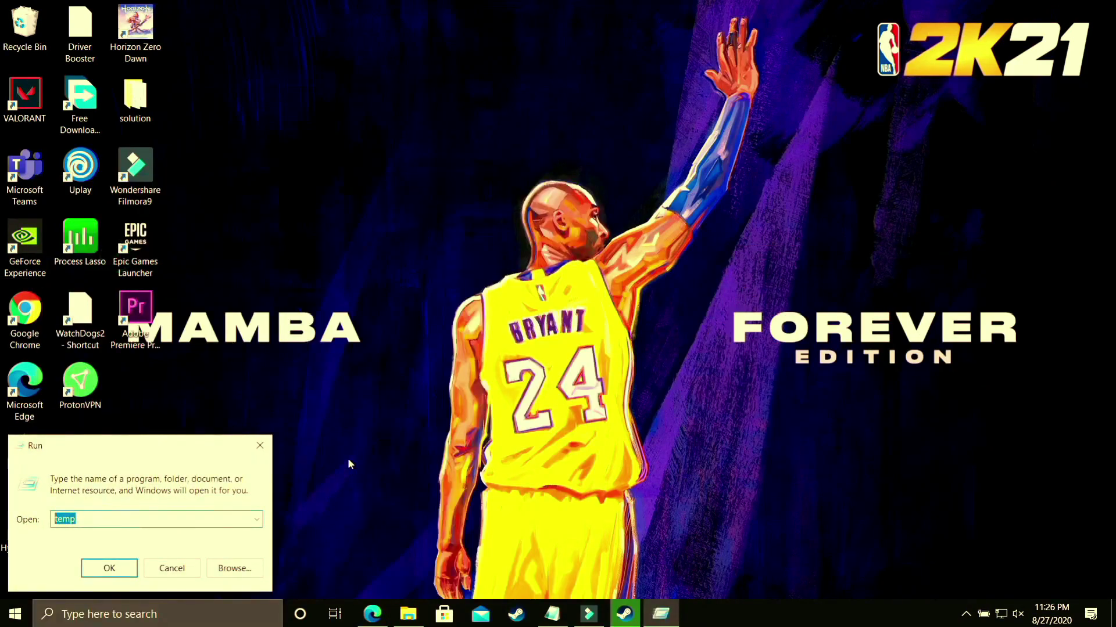
pyautogui.press('Return')
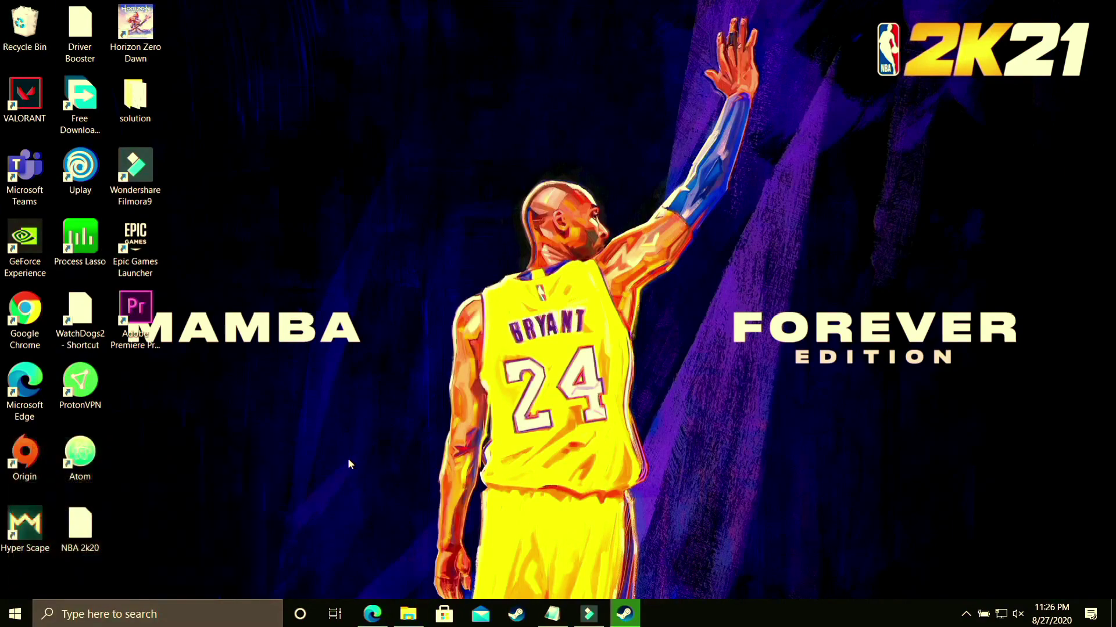
pyautogui.doubleClick(580, 145)
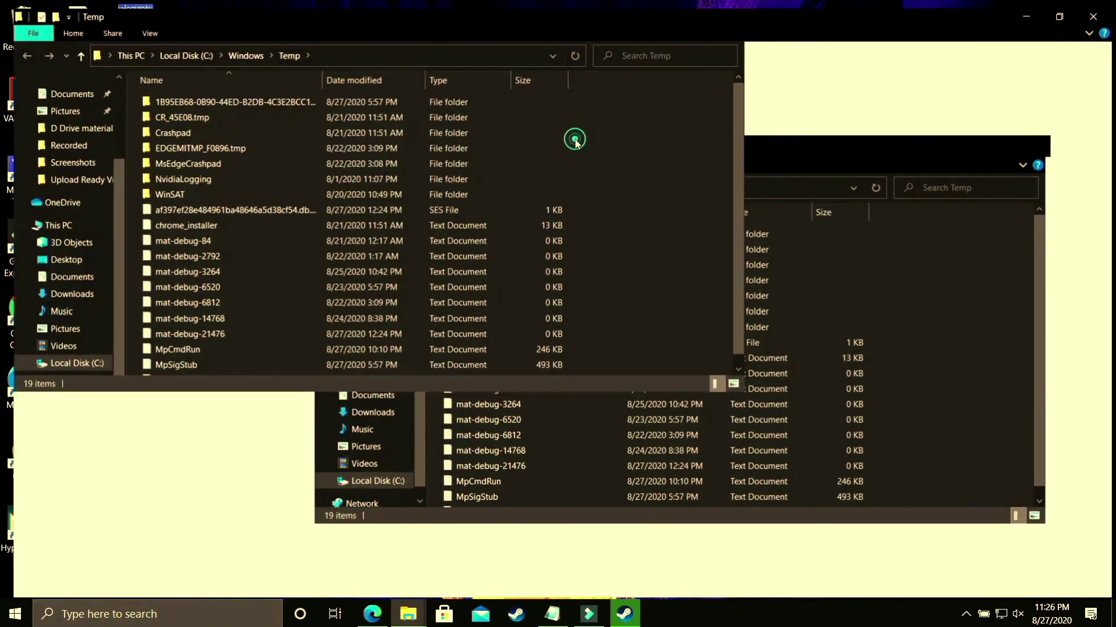
# Permanently delete all items in the Windows Temp folder, granting administrator permission for all of them, and close the folder
pyautogui.hotkey('ctrl', 'a')
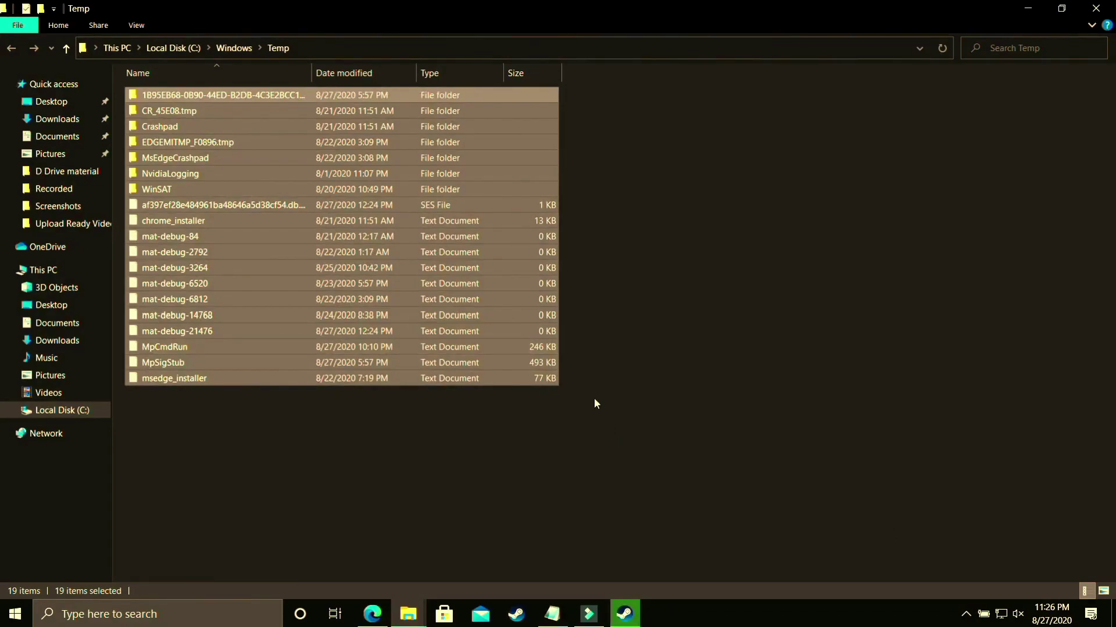
pyautogui.hotkey('shift', 'Delete')
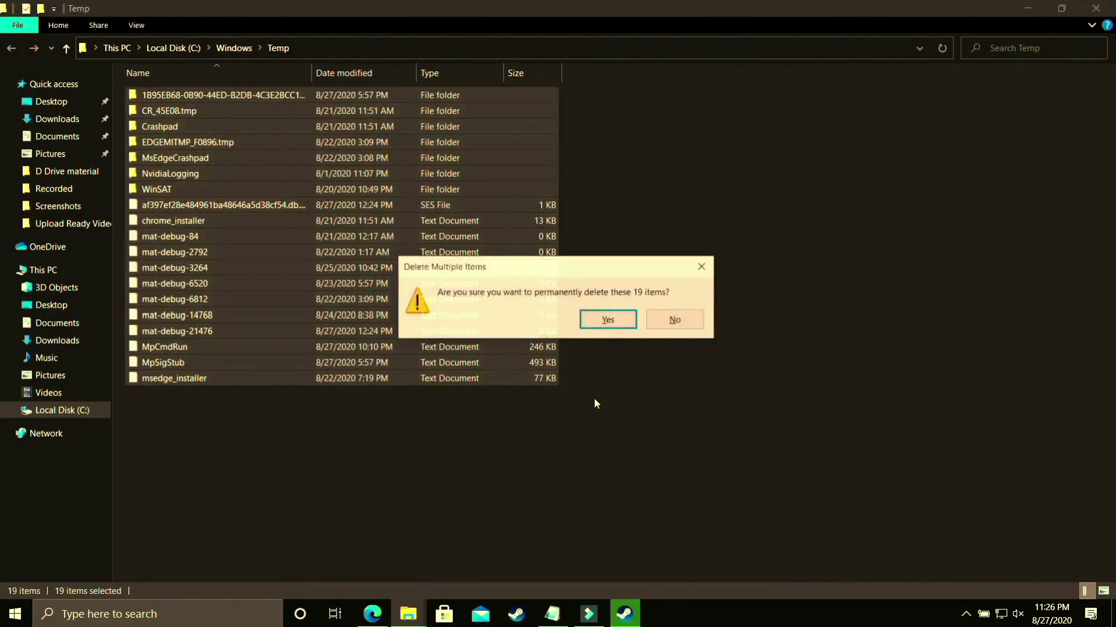
pyautogui.press('Return')
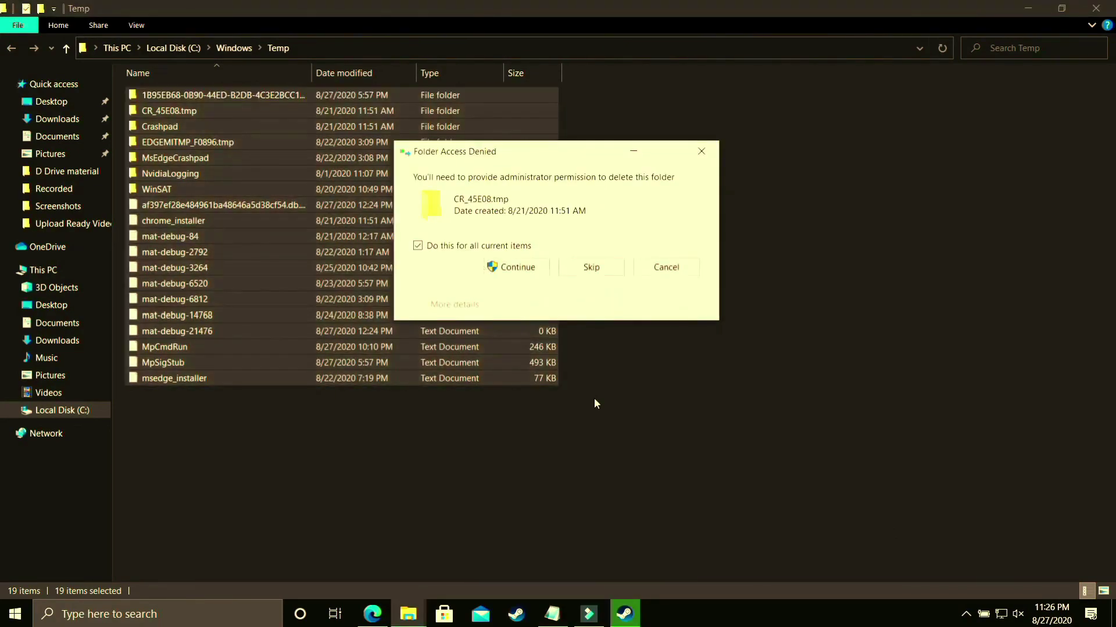
pyautogui.click(514, 268)
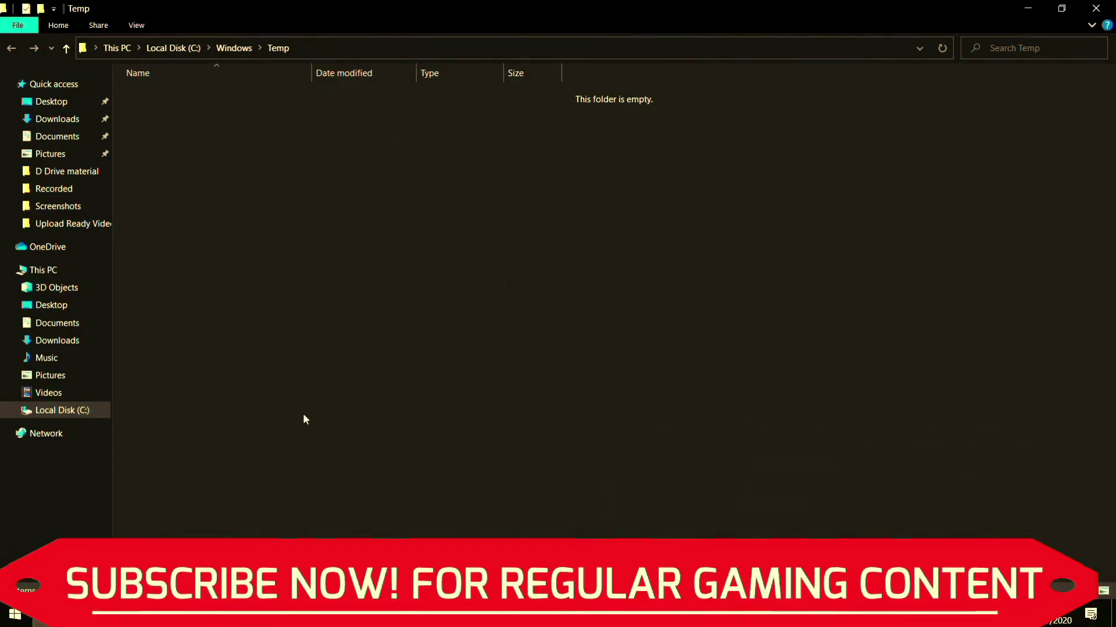
pyautogui.click(1095, 8)
# Open the user's local Temp folder with the Run command %temp%
pyautogui.press('super+s')
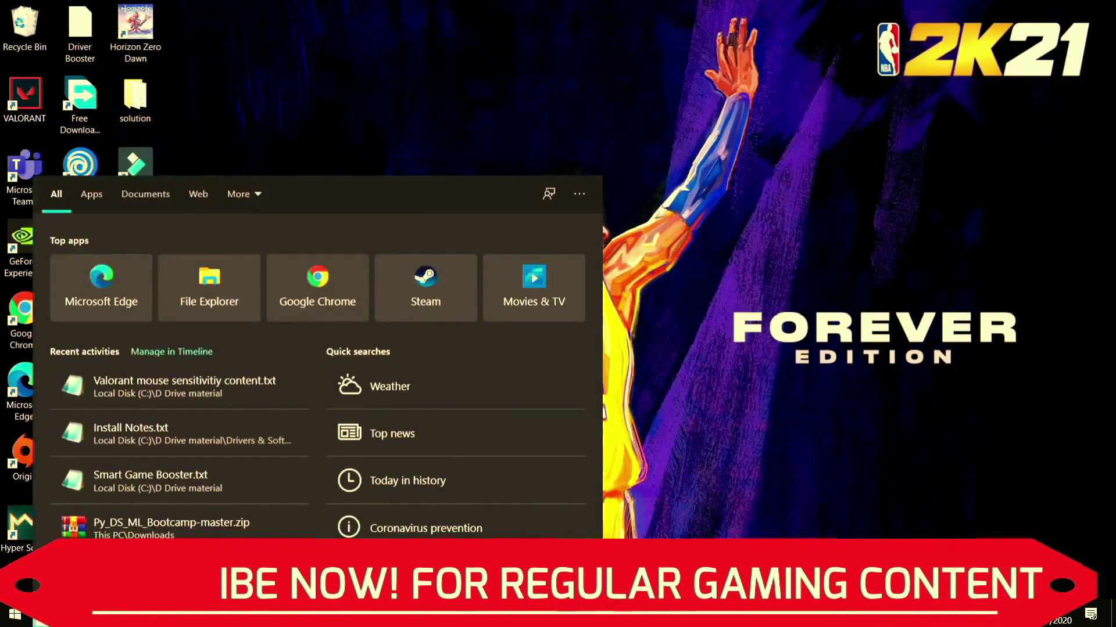
pyautogui.write('run')
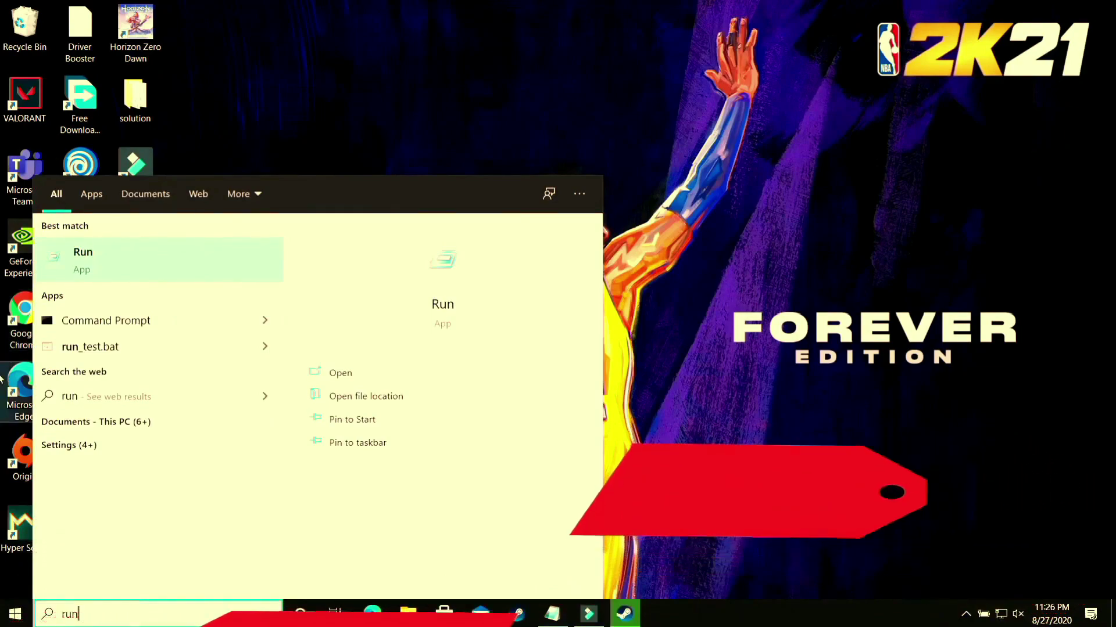
pyautogui.click(94, 263)
pyautogui.write('%')
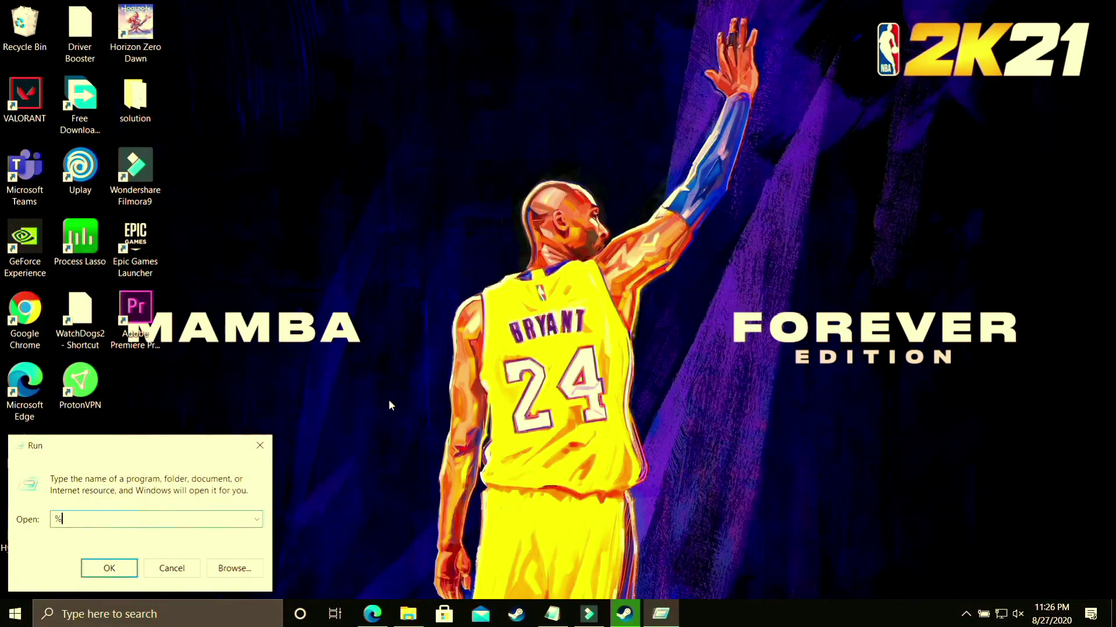
pyautogui.write('temp%')
pyautogui.click(110, 566)
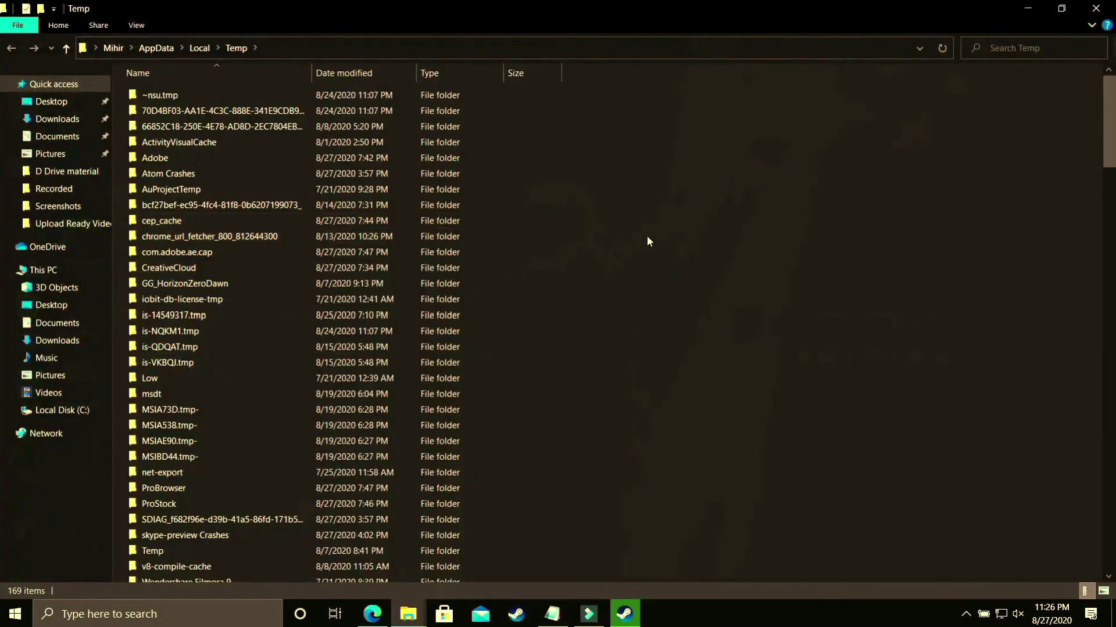
# Permanently delete everything in the user's Temp folder, skipping all files that are in use
pyautogui.click(648, 241)
pyautogui.hotkey('ctrl', 'a')
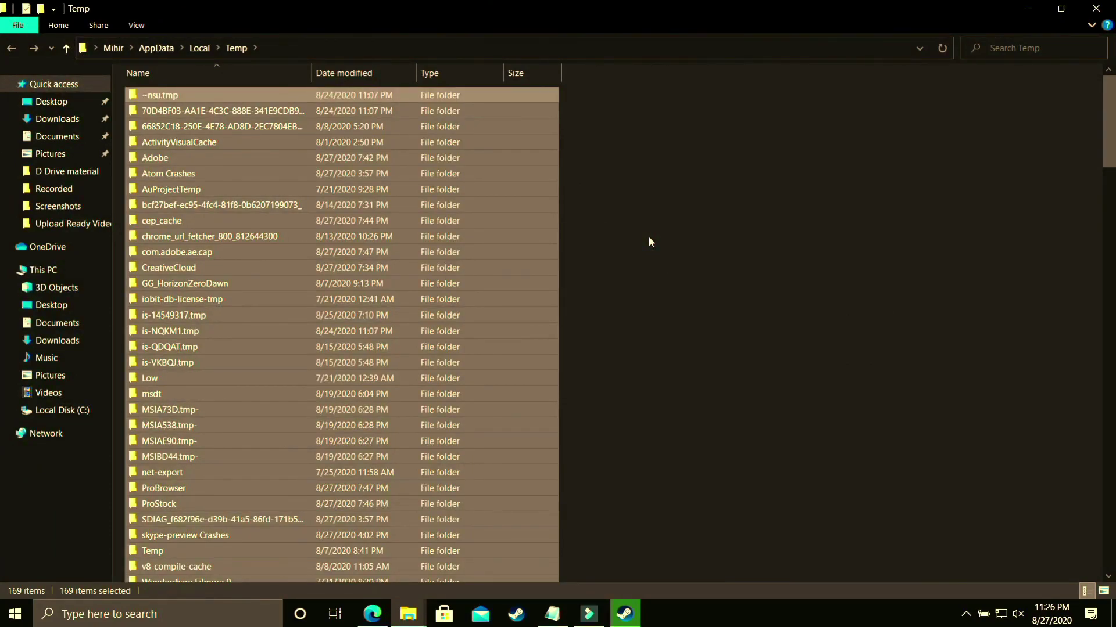
pyautogui.hotkey('shift', 'Delete')
pyautogui.press('Return')
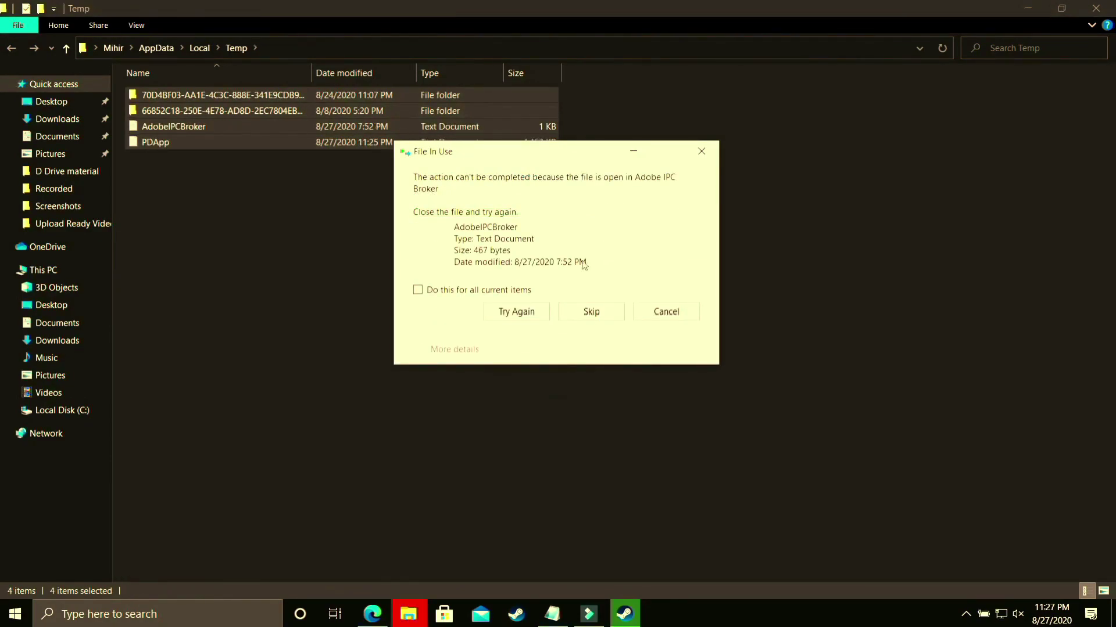
pyautogui.click(475, 290)
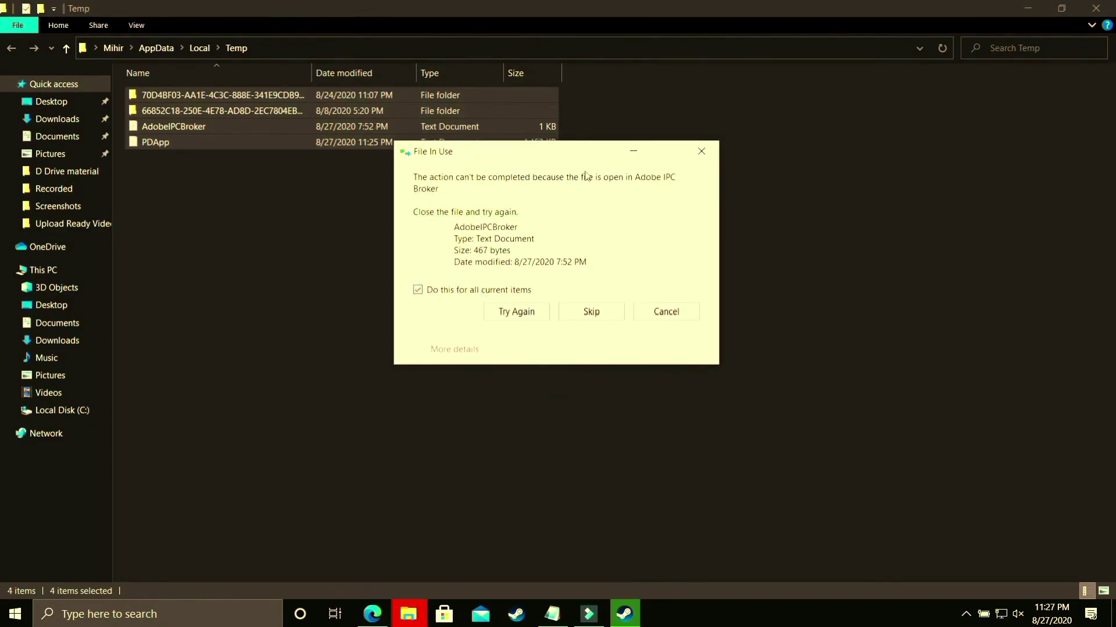
pyautogui.click(591, 312)
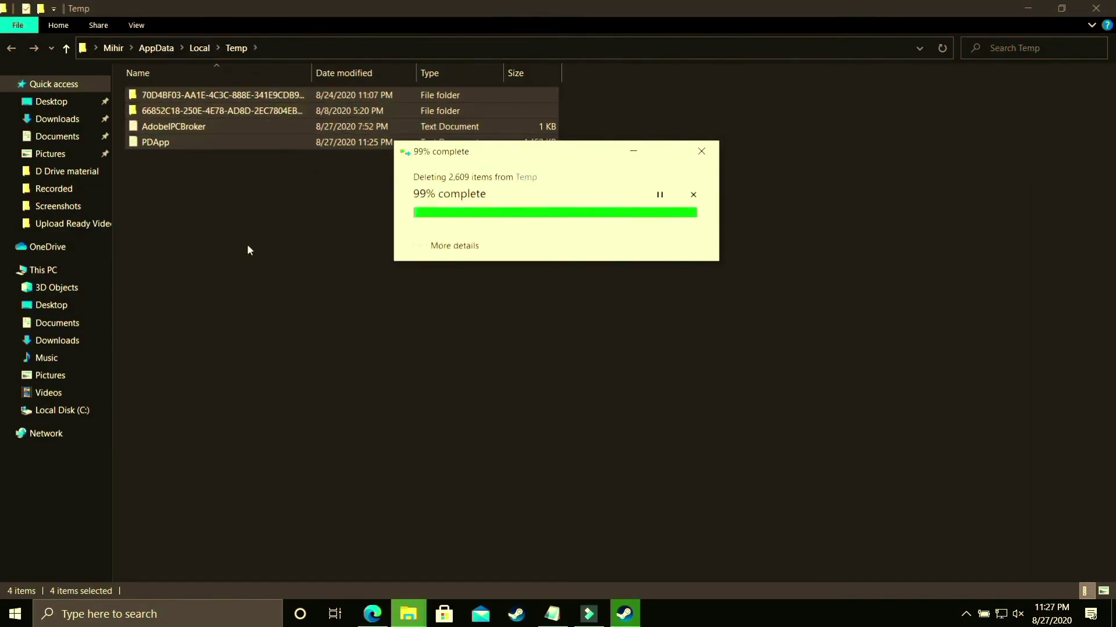
# Browse from This PC through Local Disk (C:) and Windows to open the Prefetch folder
pyautogui.click(55, 273)
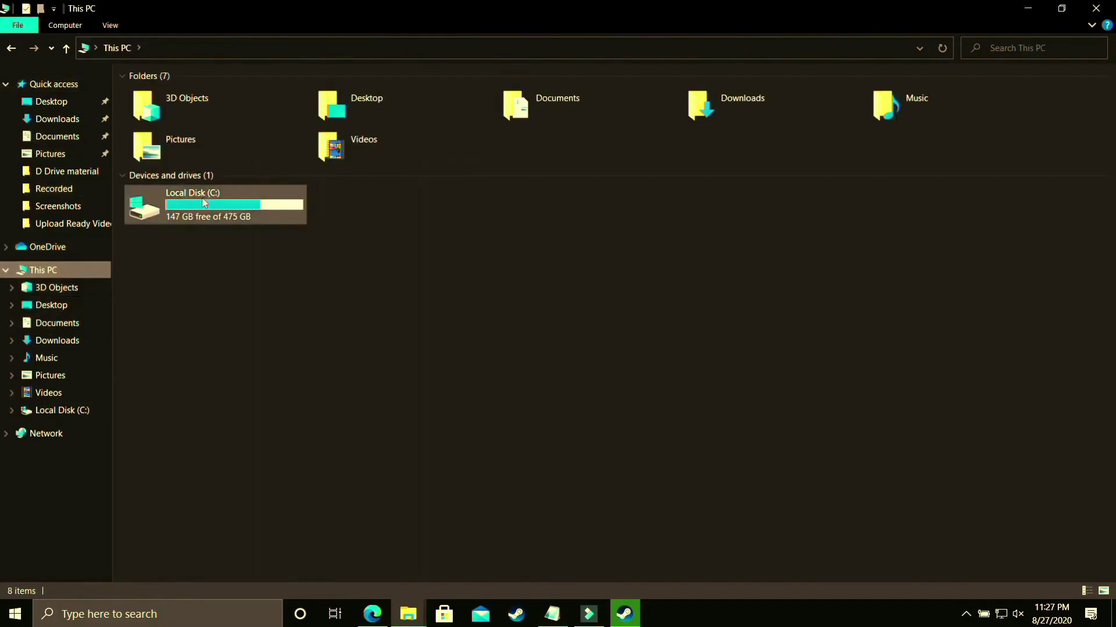
pyautogui.doubleClick(205, 197)
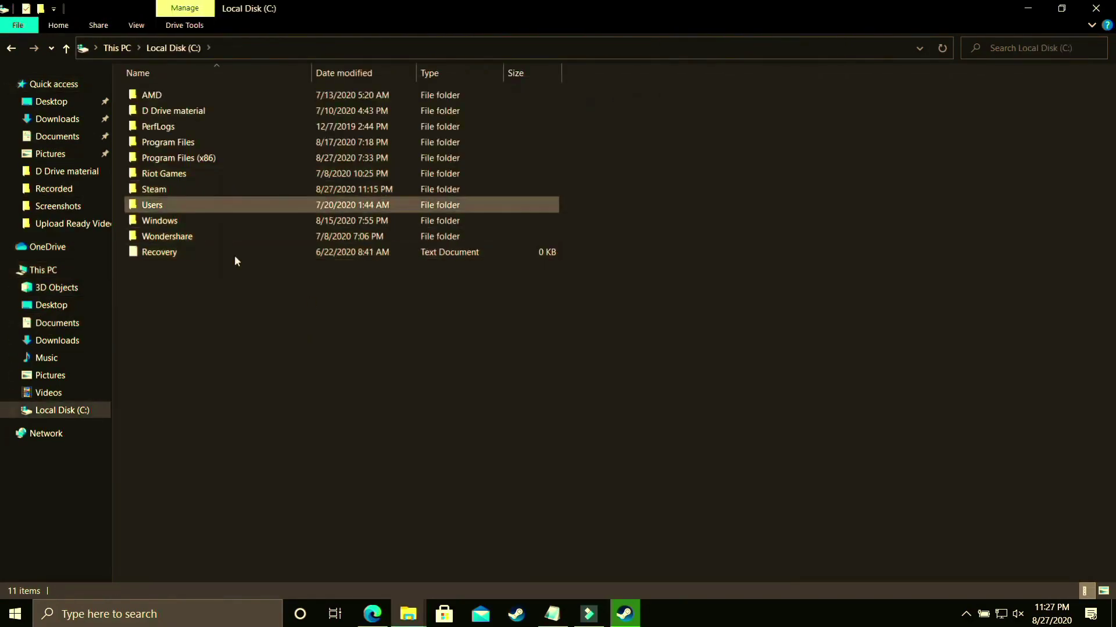
pyautogui.doubleClick(216, 221)
pyautogui.click(344, 305)
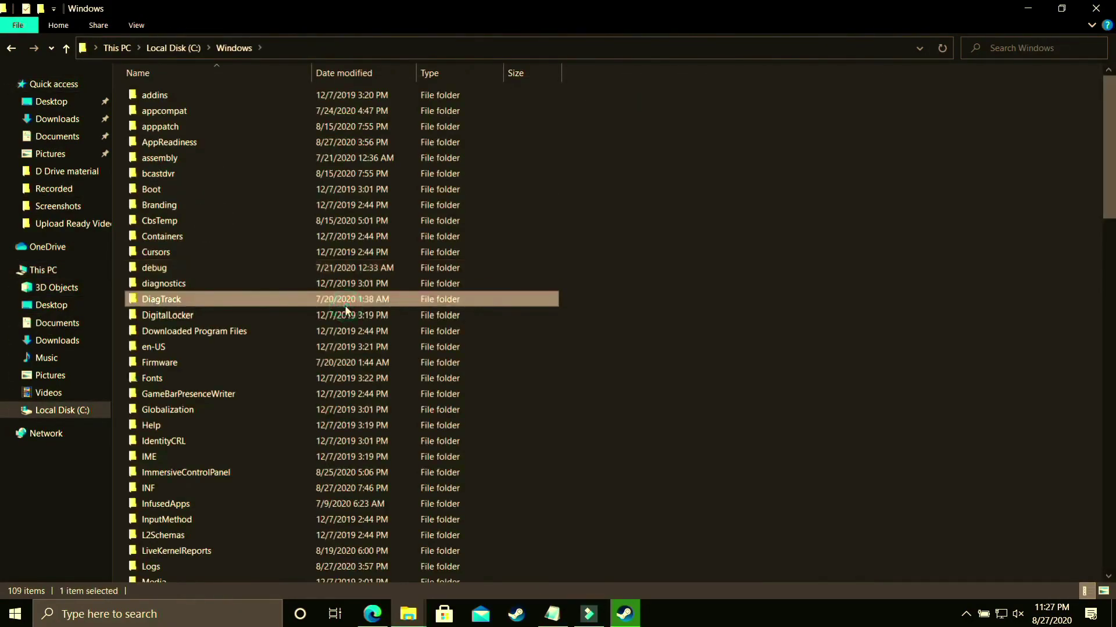
pyautogui.scroll(-12, 344, 305)
pyautogui.doubleClick(170, 155)
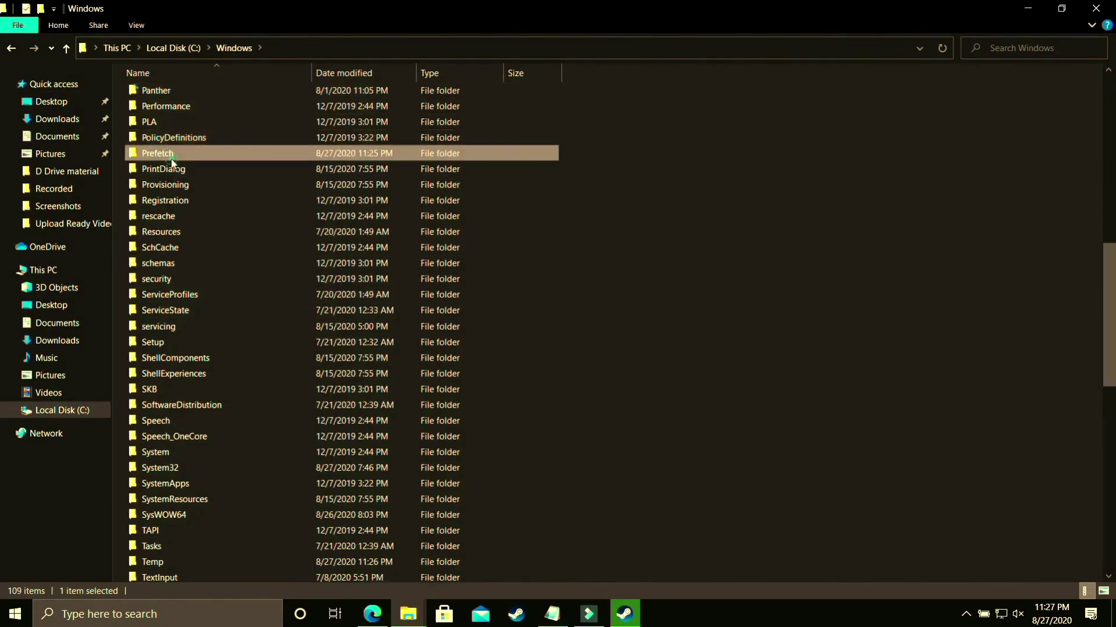
# Permanently delete everything in the Prefetch folder including ReadyBoot, skipping all files that are in use, and close the folder
pyautogui.click(576, 327)
pyautogui.hotkey('ctrl', 'a')
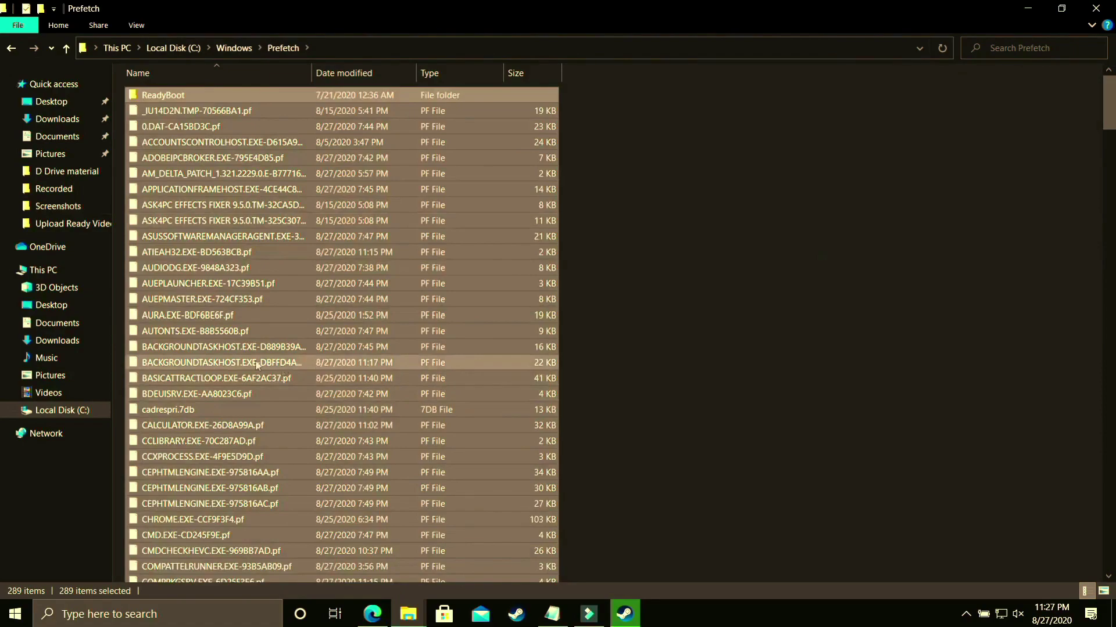
pyautogui.keyDown('ctrl'); pyautogui.click(249, 95); pyautogui.keyUp('ctrl')
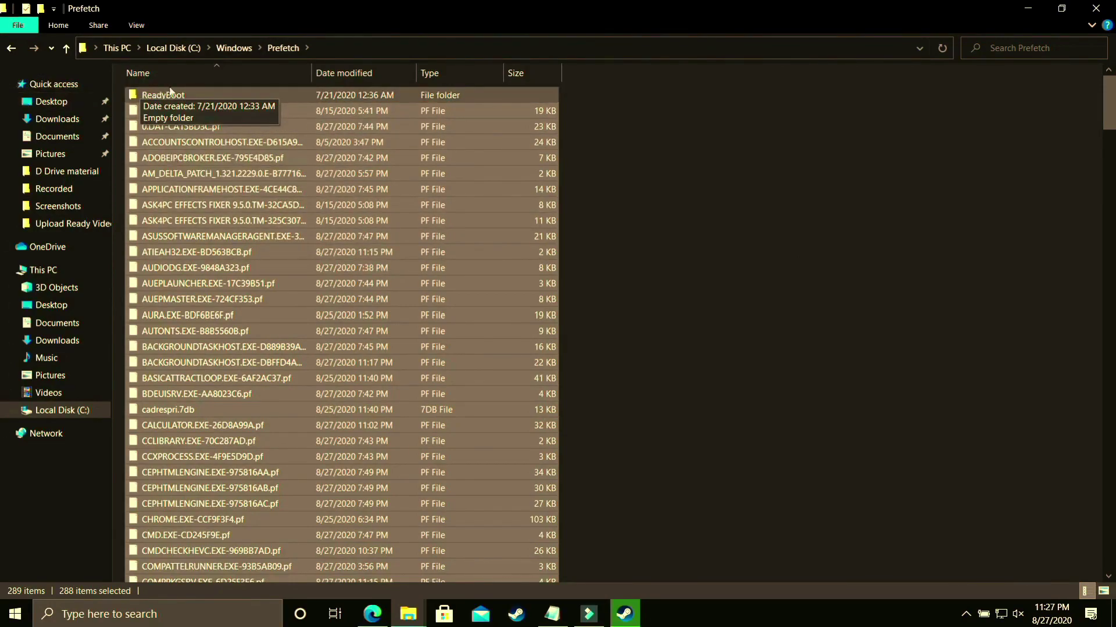
pyautogui.hotkey('ctrl', 'a')
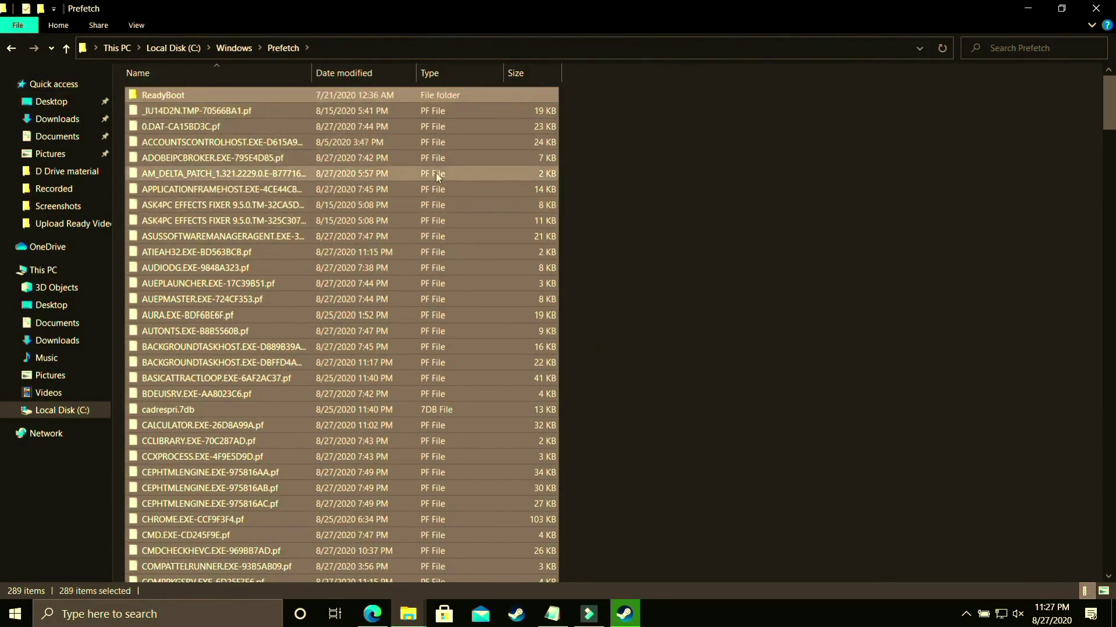
pyautogui.hotkey('shift', 'Delete')
pyautogui.press('Return')
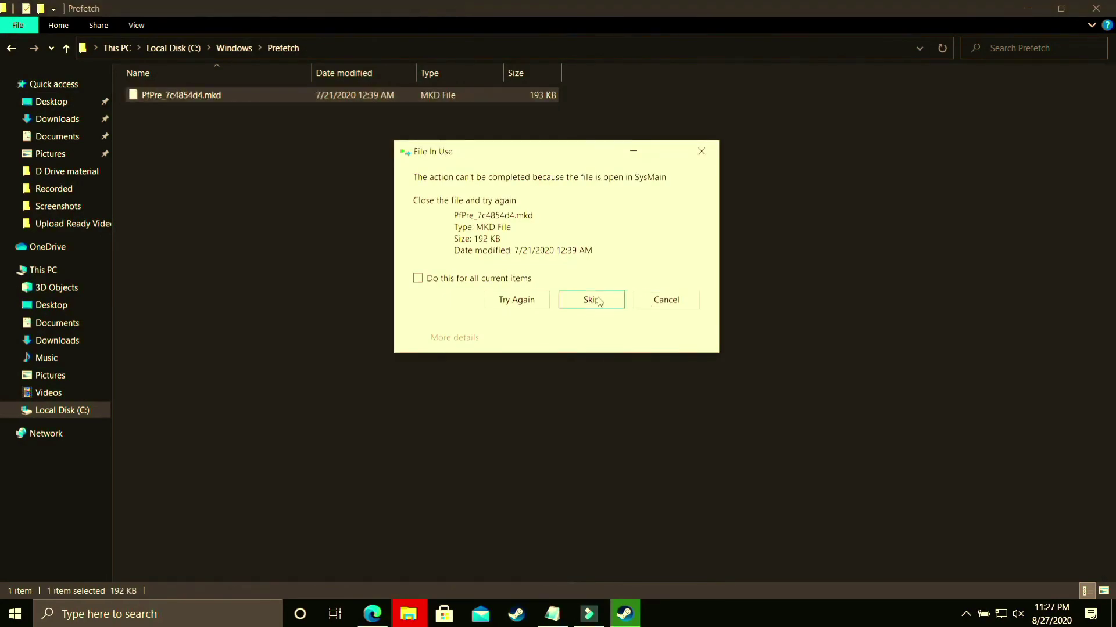
pyautogui.click(491, 279)
pyautogui.click(591, 301)
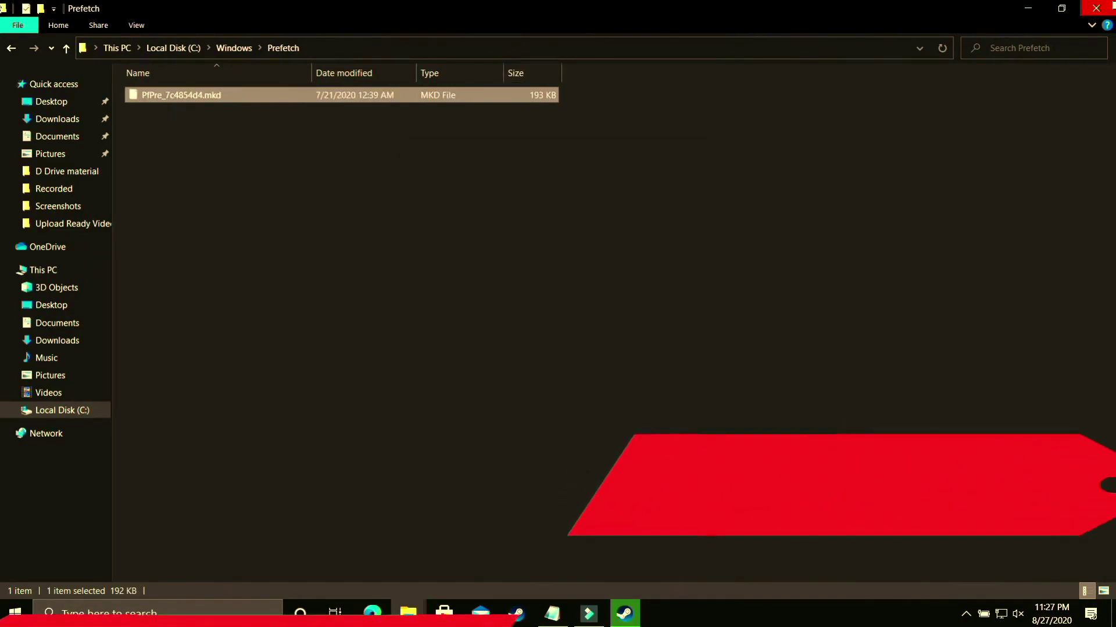
pyautogui.click(1096, 8)
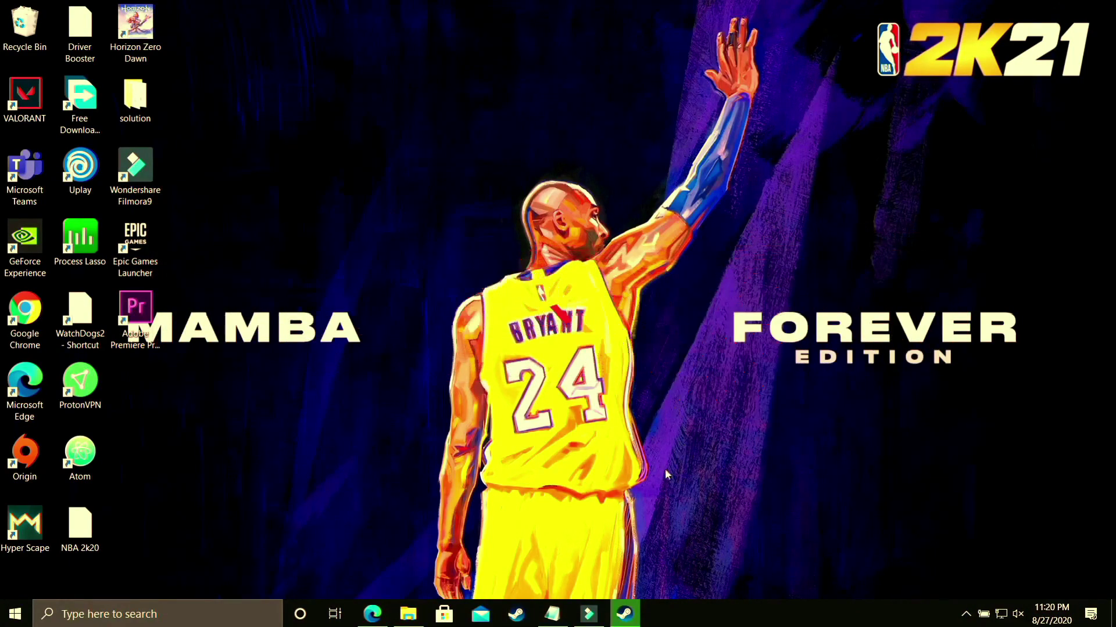
# Launch NBA 2K20 from the Steam library and minimize the Steam window
pyautogui.click(637, 616)
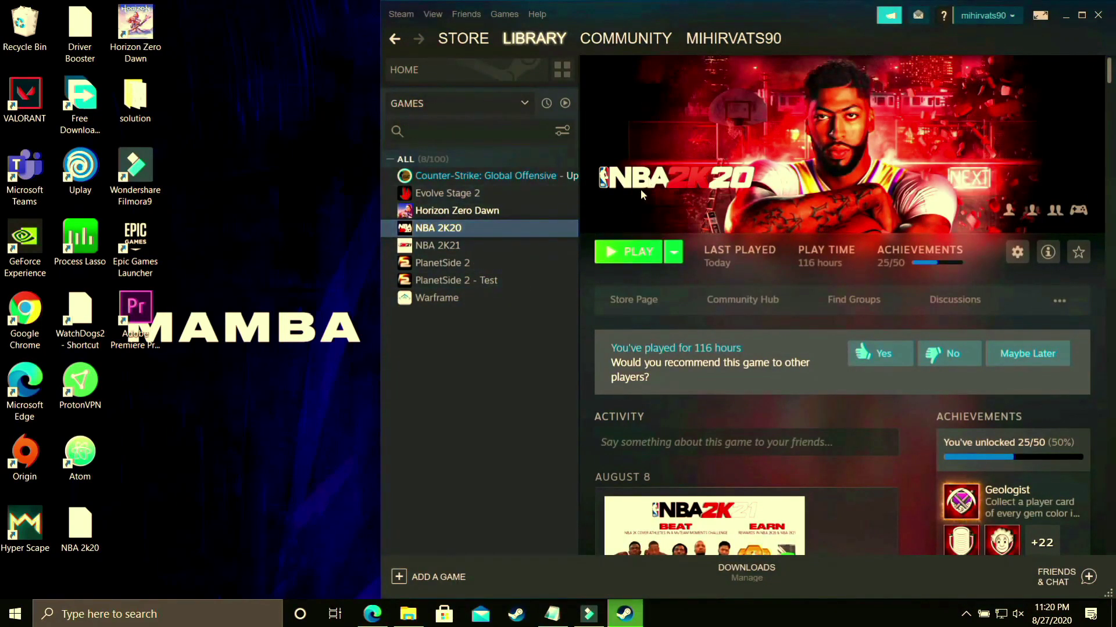
pyautogui.click(627, 254)
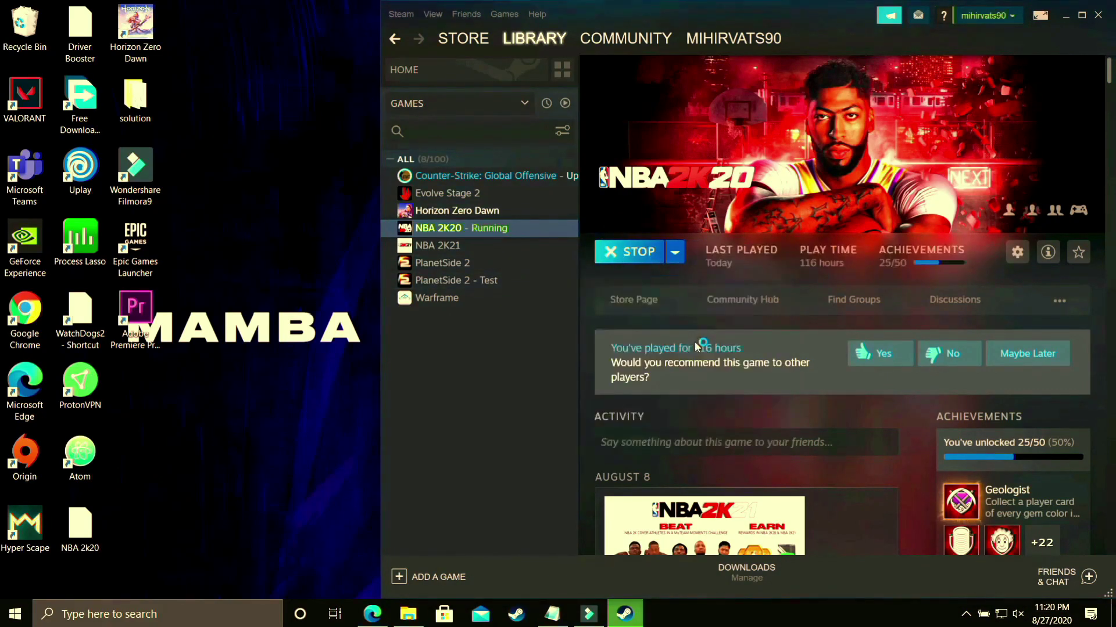
pyautogui.click(1072, 20)
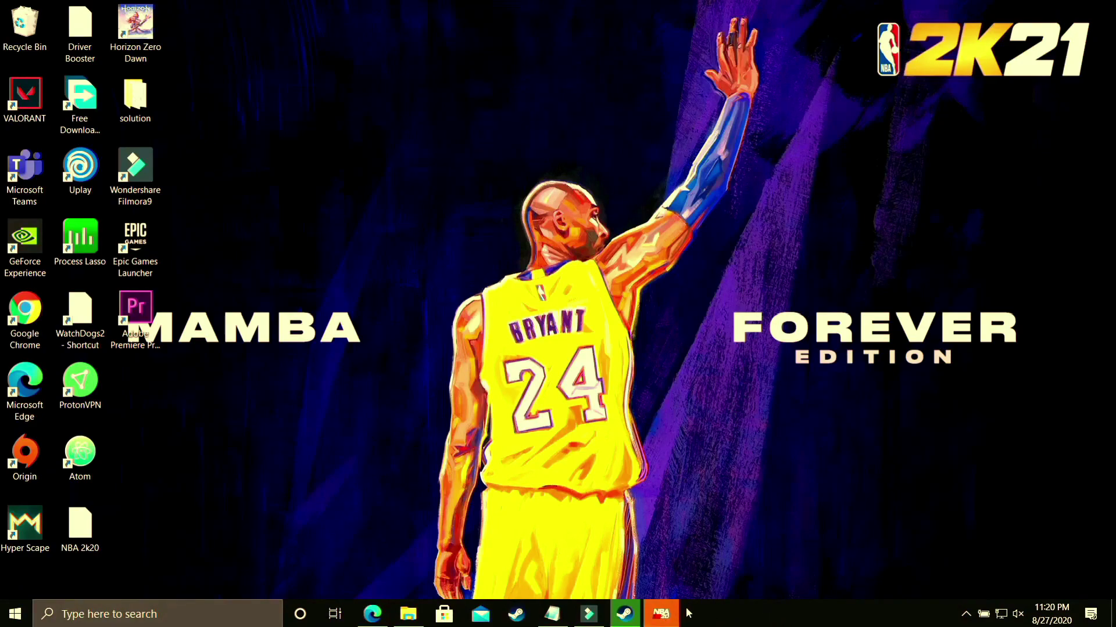
# Open Task Manager and go to the process details of the running NBA2K20 app
pyautogui.rightClick(776, 621)
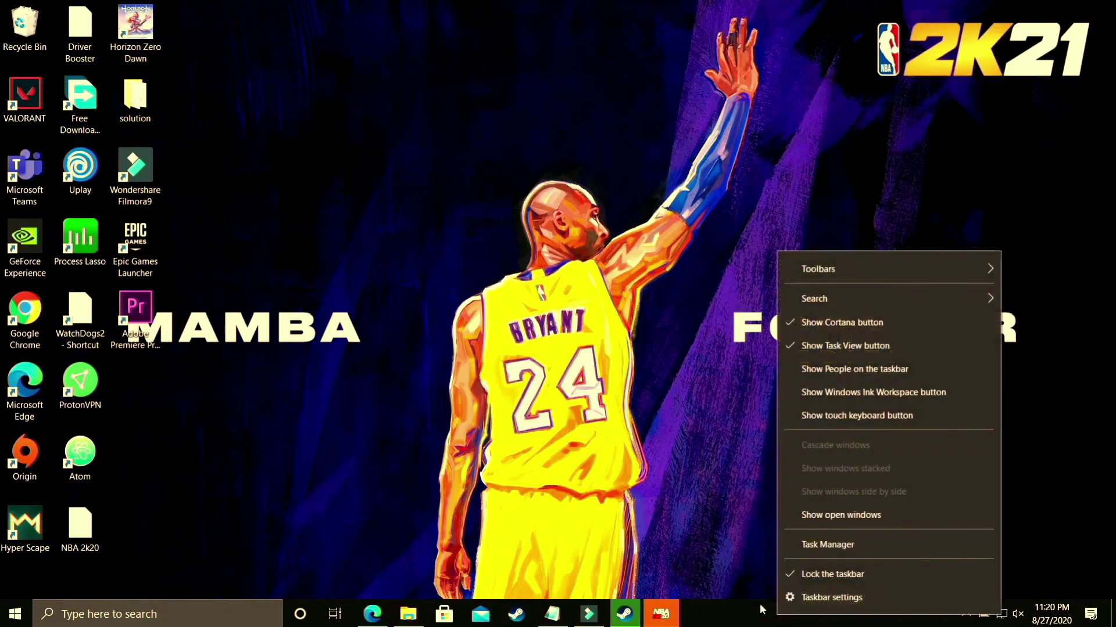
pyautogui.click(834, 546)
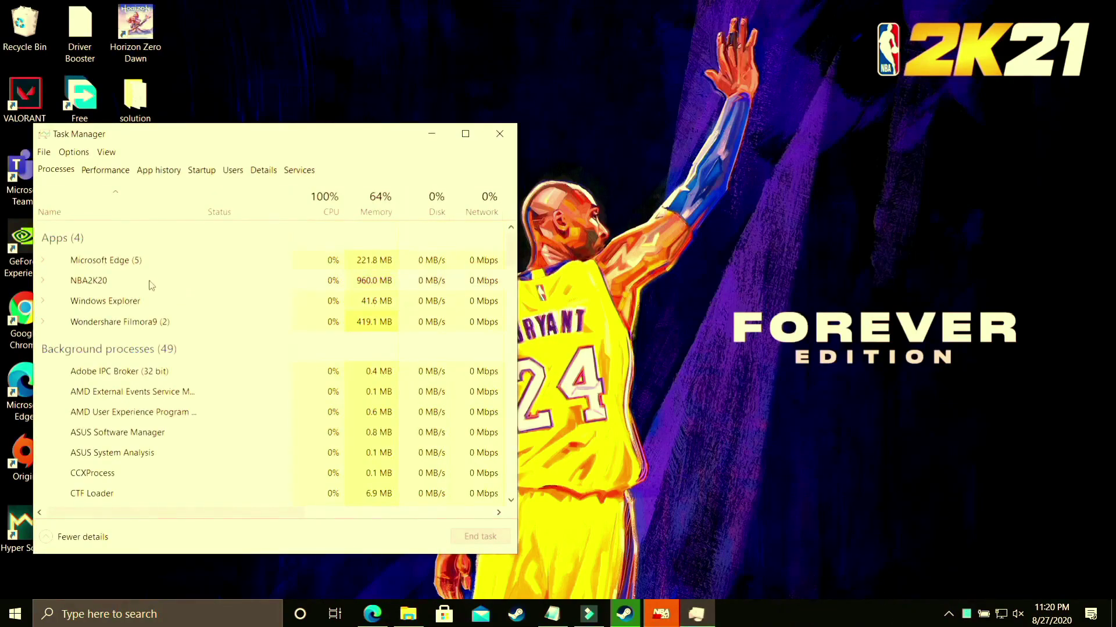
pyautogui.rightClick(91, 282)
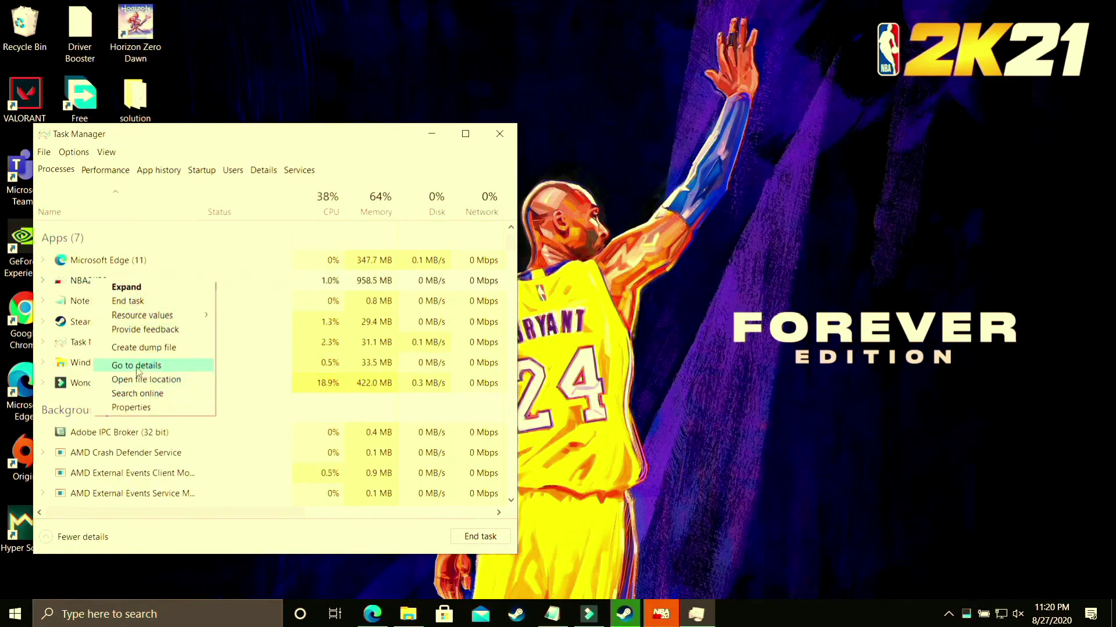
pyautogui.click(63, 289)
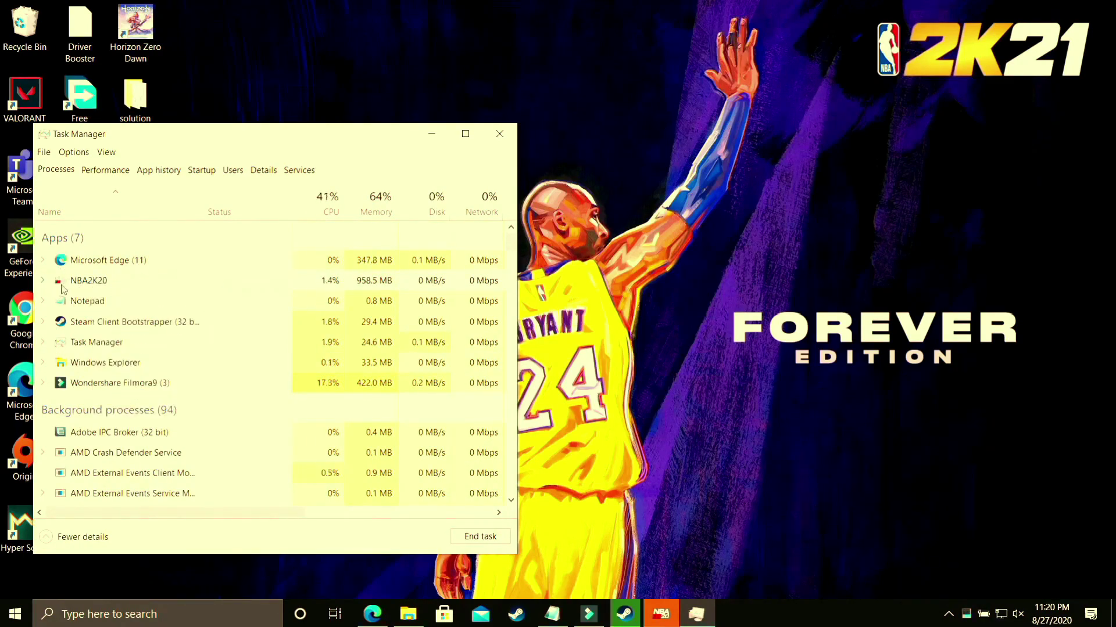
pyautogui.rightClick(63, 289)
pyautogui.click(107, 370)
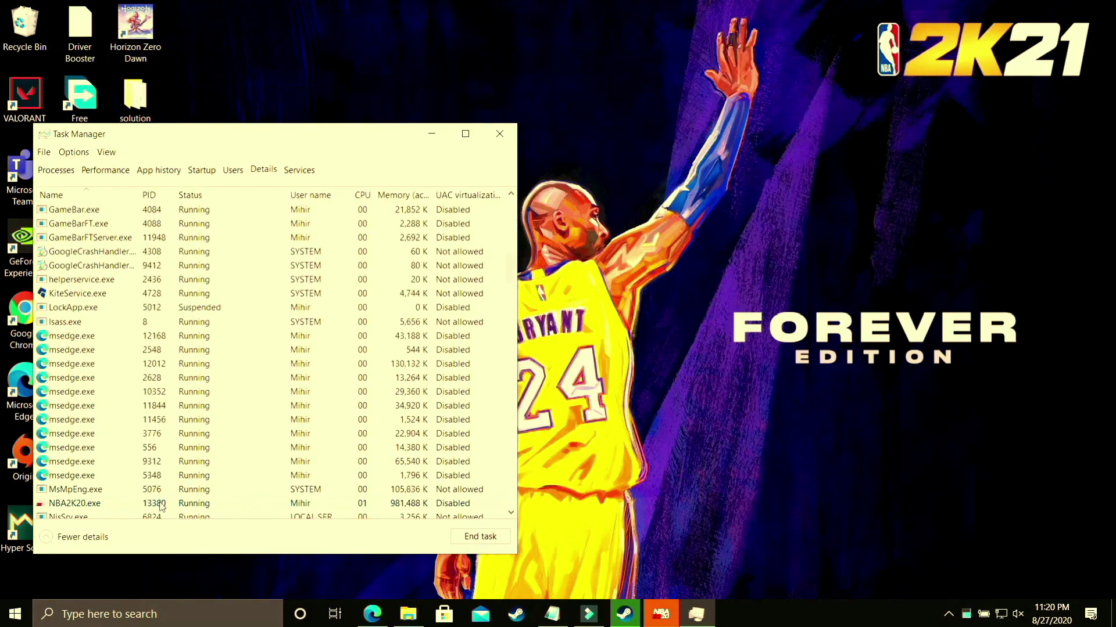
# Set the priority of the NBA2K20.exe process to High, check the setting, and close Task Manager
pyautogui.rightClick(162, 506)
pyautogui.moveTo(232, 374)
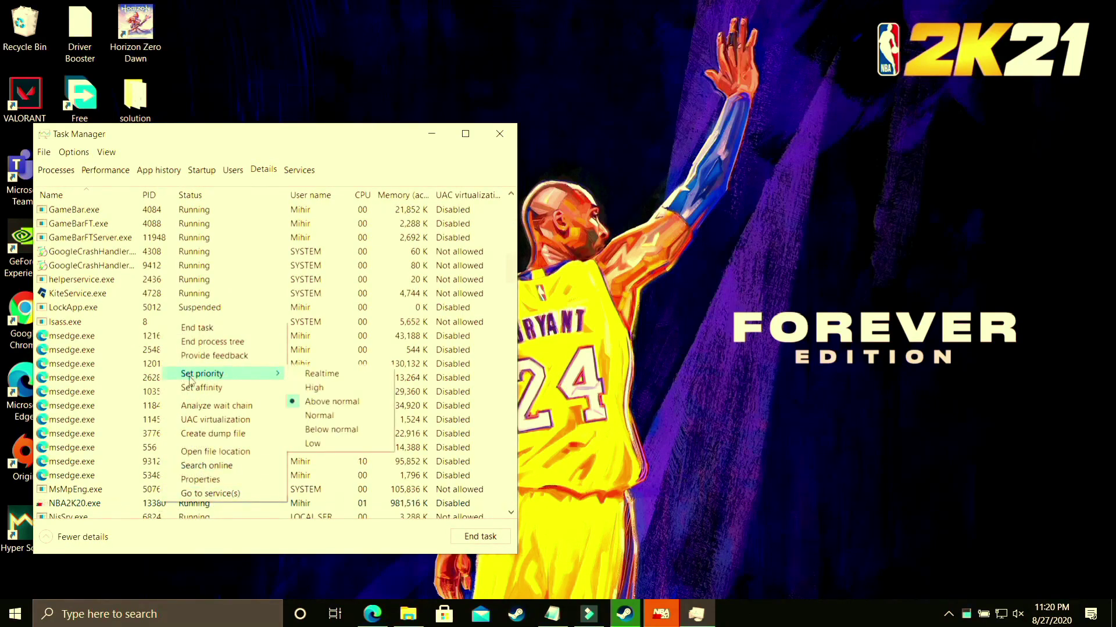
pyautogui.click(341, 395)
pyautogui.click(575, 328)
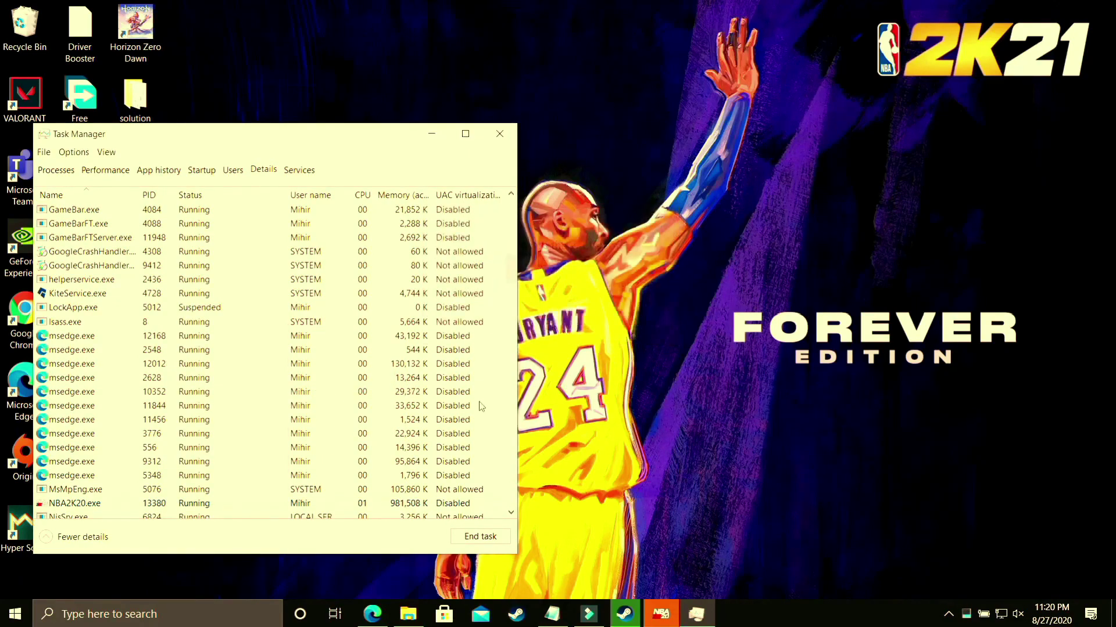
pyautogui.rightClick(174, 502)
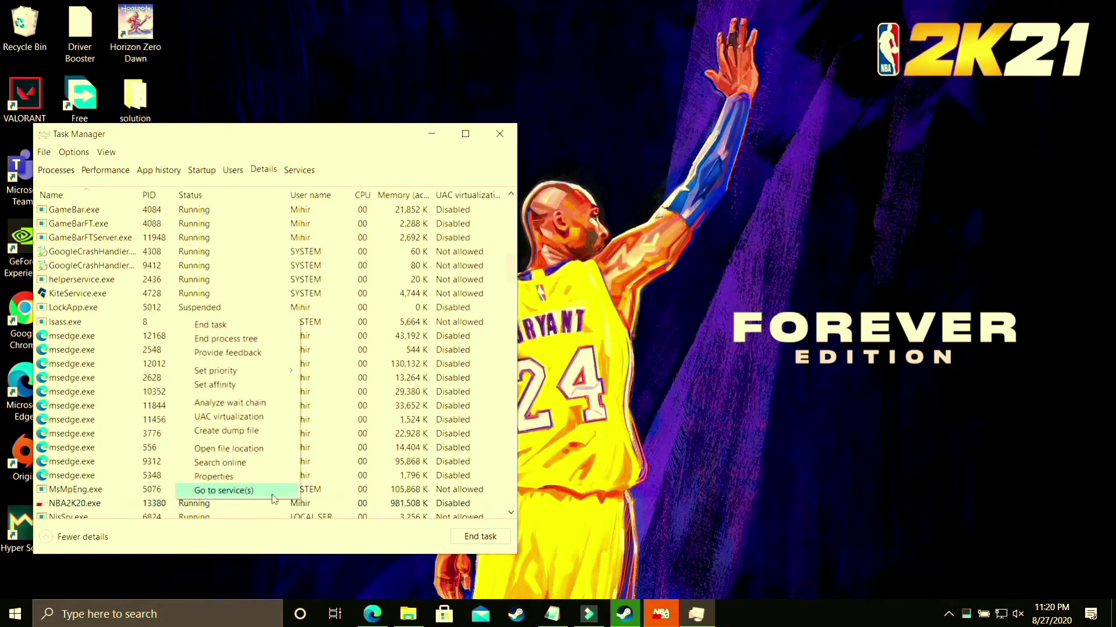
pyautogui.moveTo(261, 372)
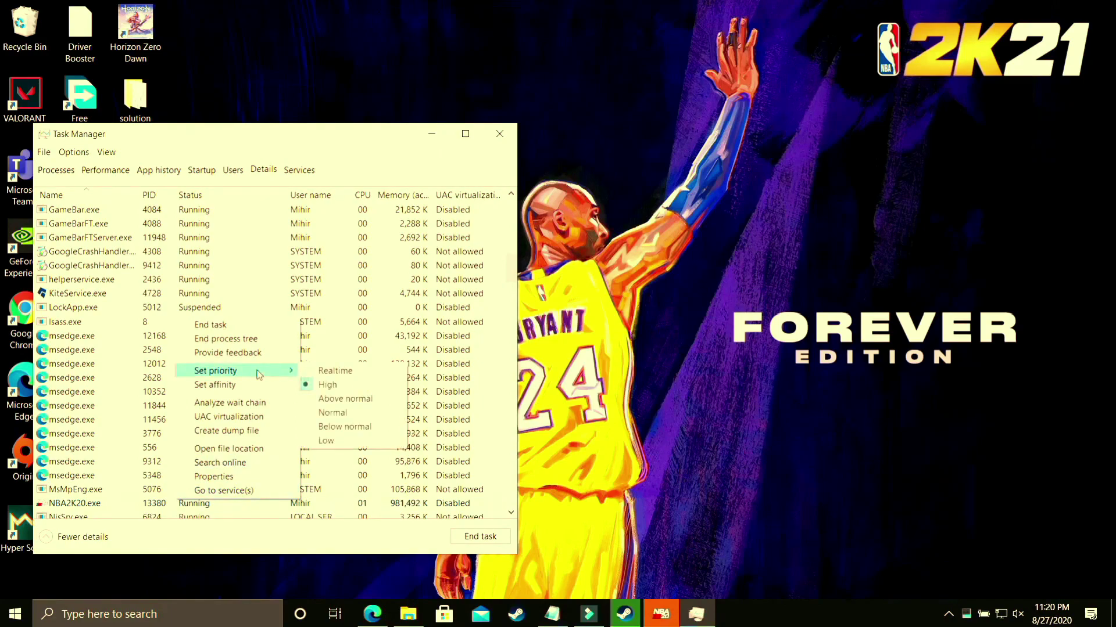
pyautogui.click(351, 388)
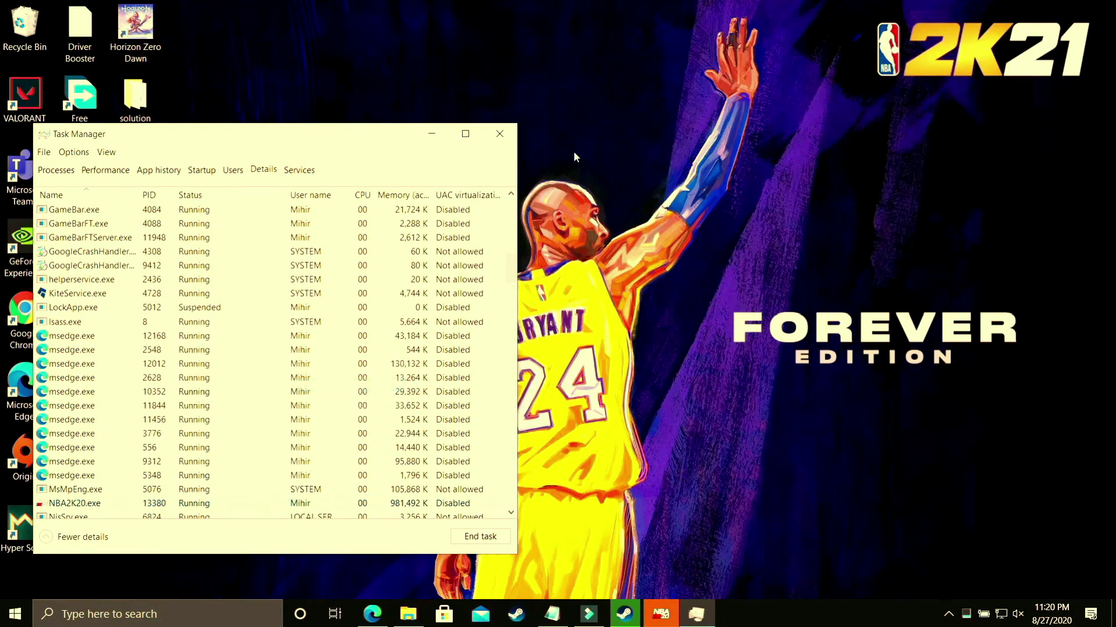
pyautogui.click(510, 136)
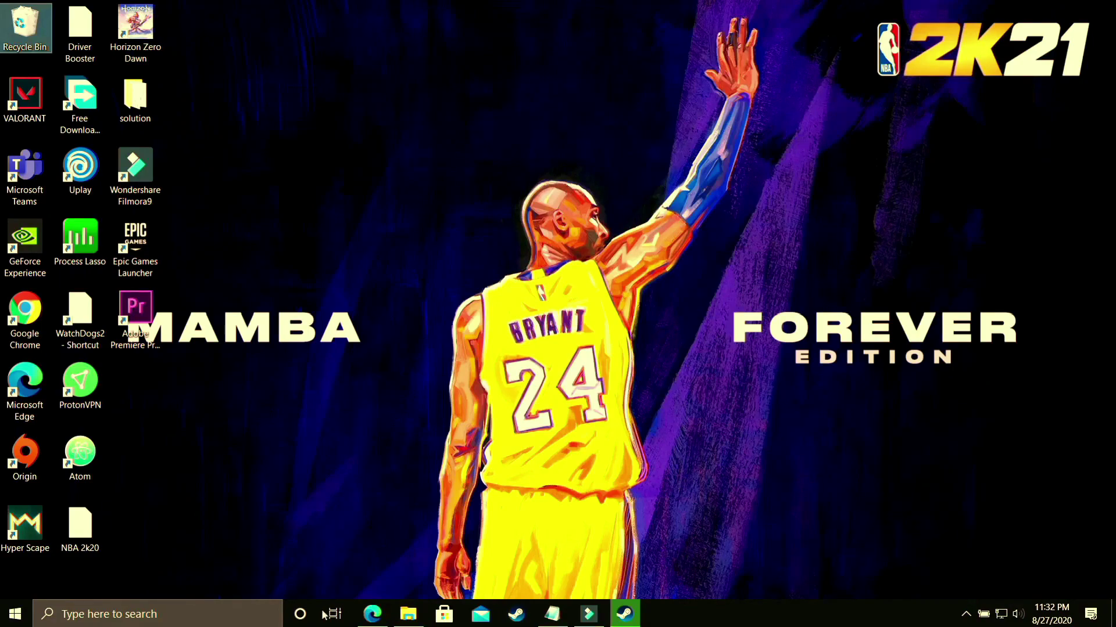
# Switch to Microsoft Edge and look through the Bing search results for driver updater tools
pyautogui.click(372, 614)
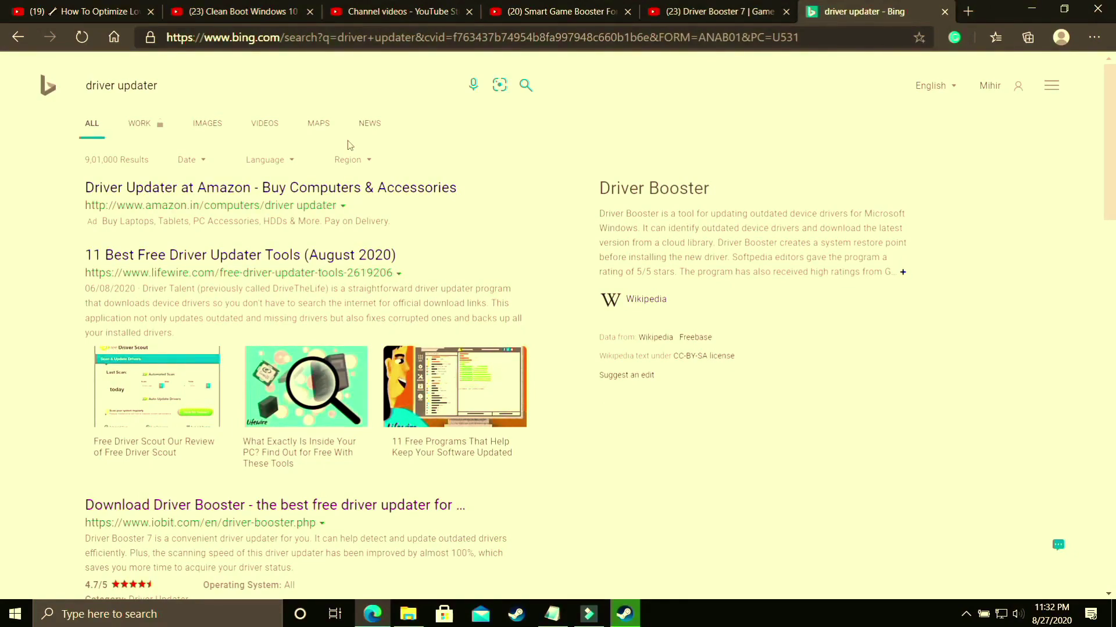
pyautogui.scroll(-4, 568, 361)
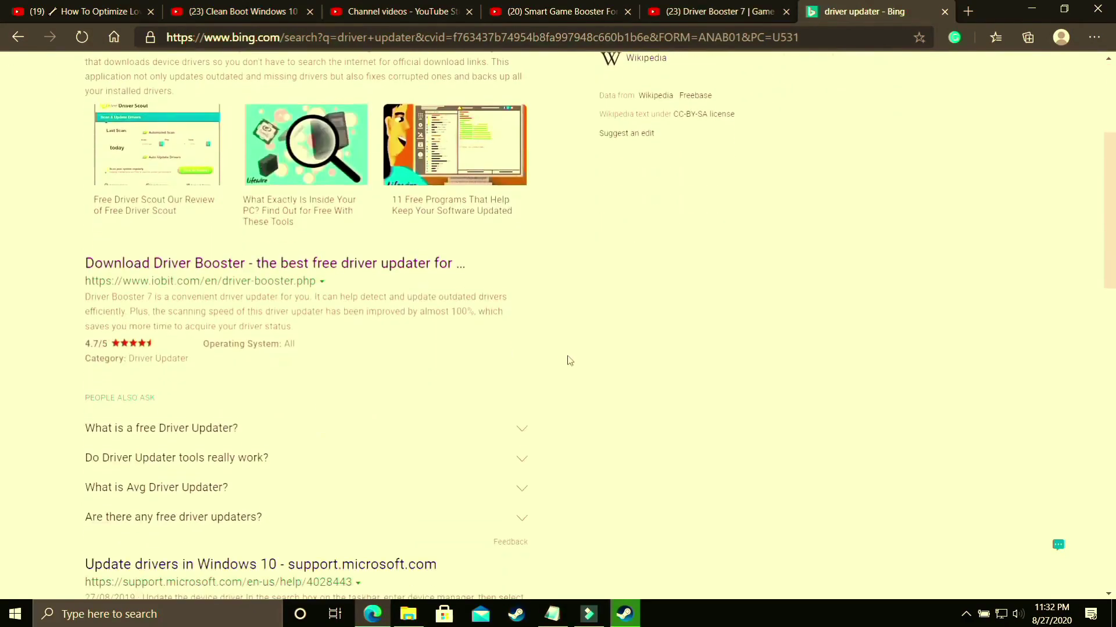
pyautogui.scroll(-7, 634, 377)
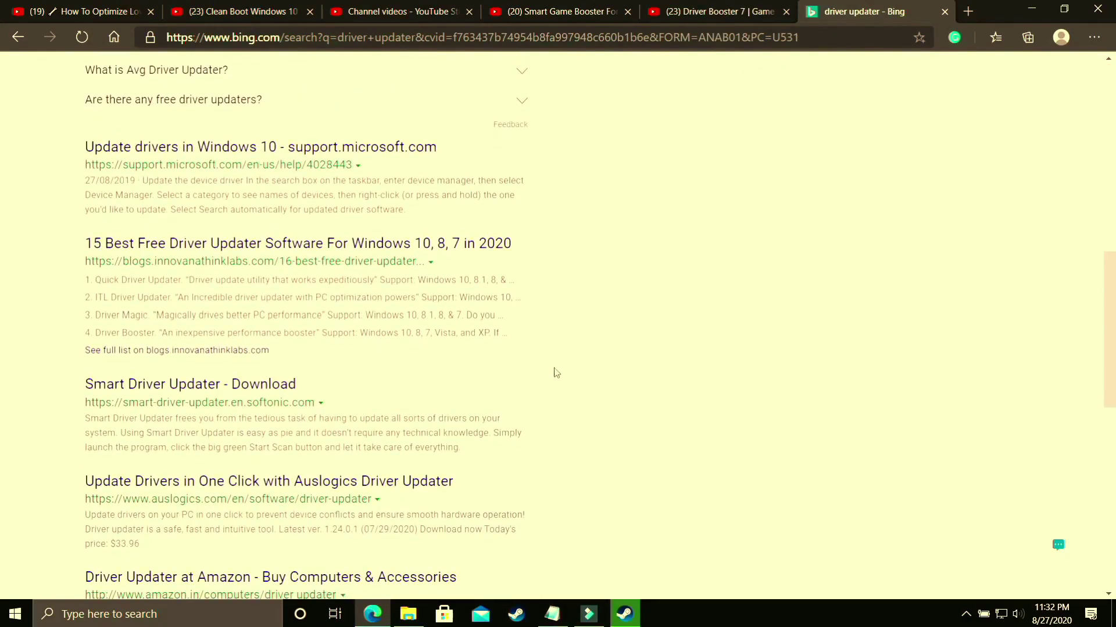
pyautogui.scroll(-7, 556, 373)
pyautogui.moveTo(514, 307)
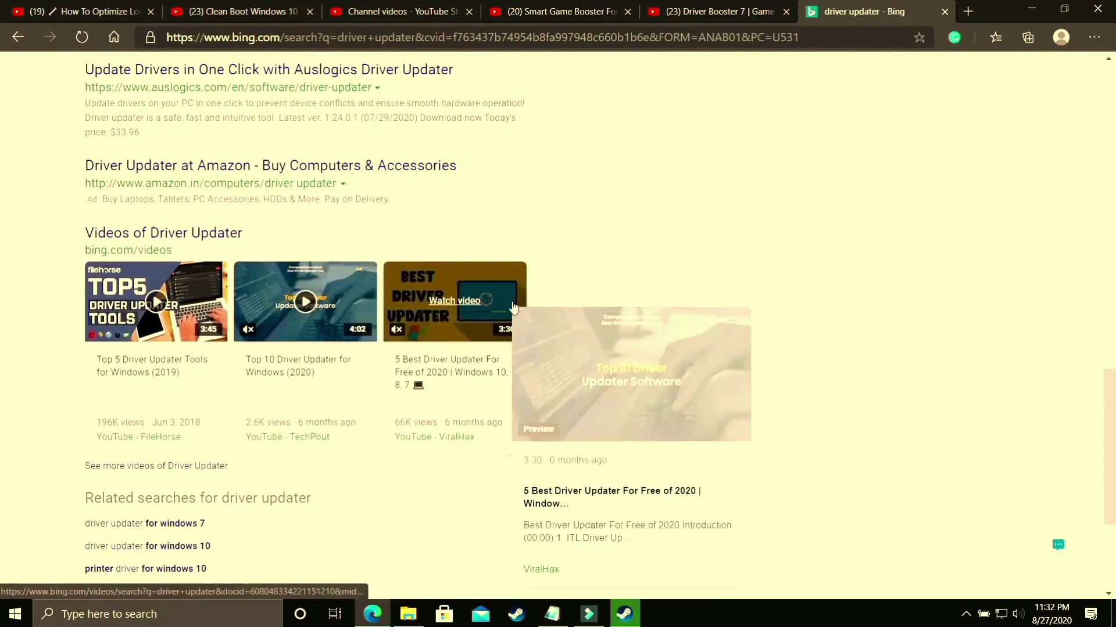
pyautogui.scroll(20, 528, 325)
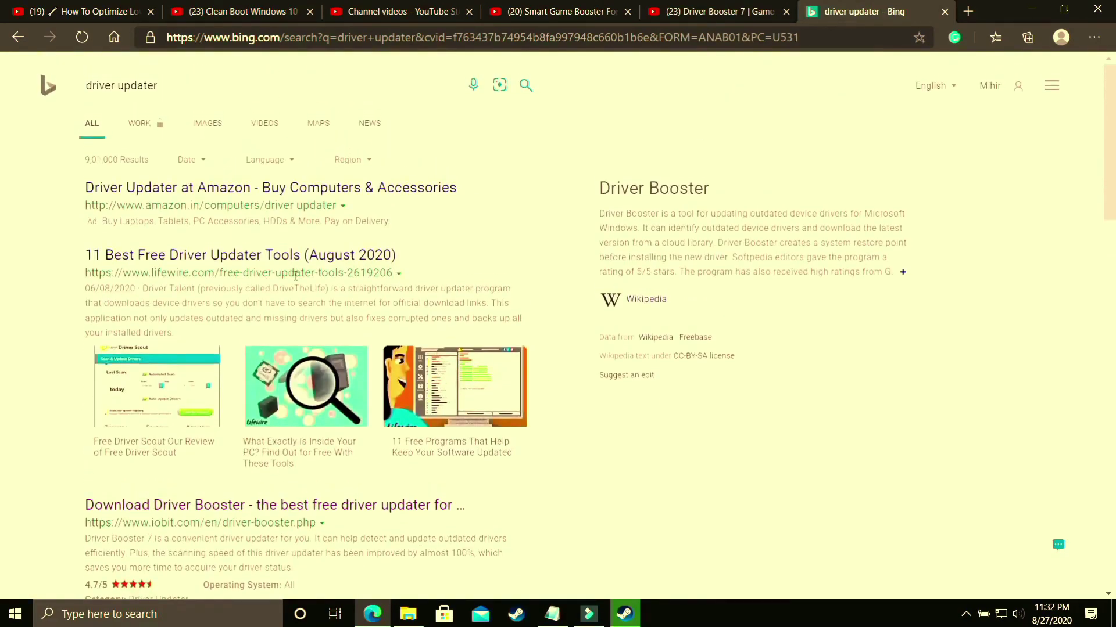
pyautogui.scroll(-14, 459, 412)
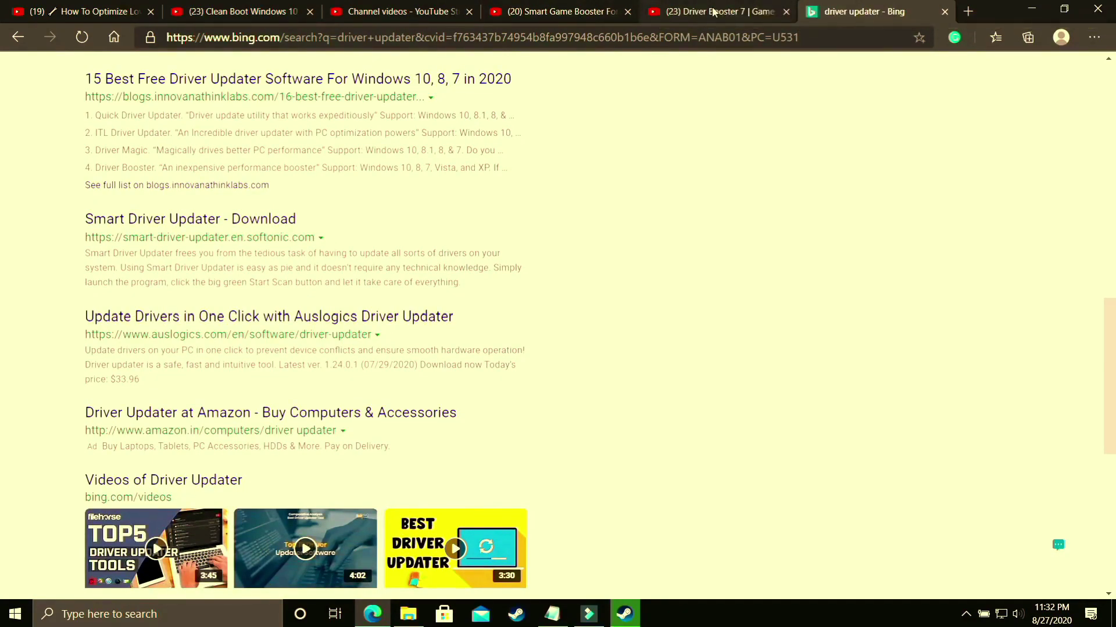
# View the YouTube page of the Driver Booster 7 video on updating drivers
pyautogui.click(714, 12)
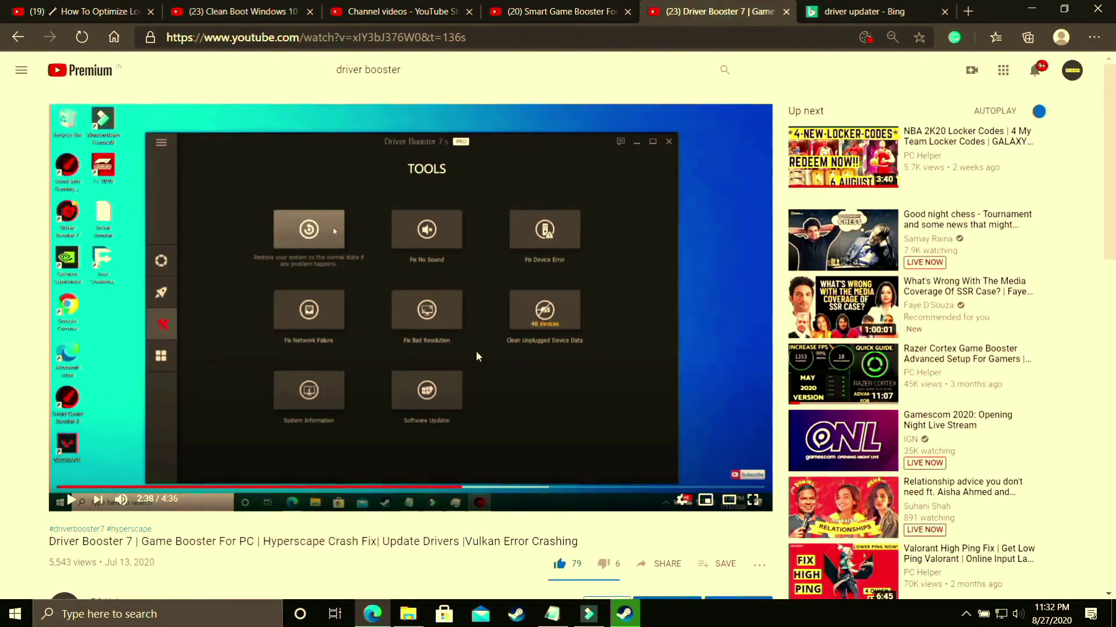
pyautogui.tripleClick(110, 555)
pyautogui.click(75, 546)
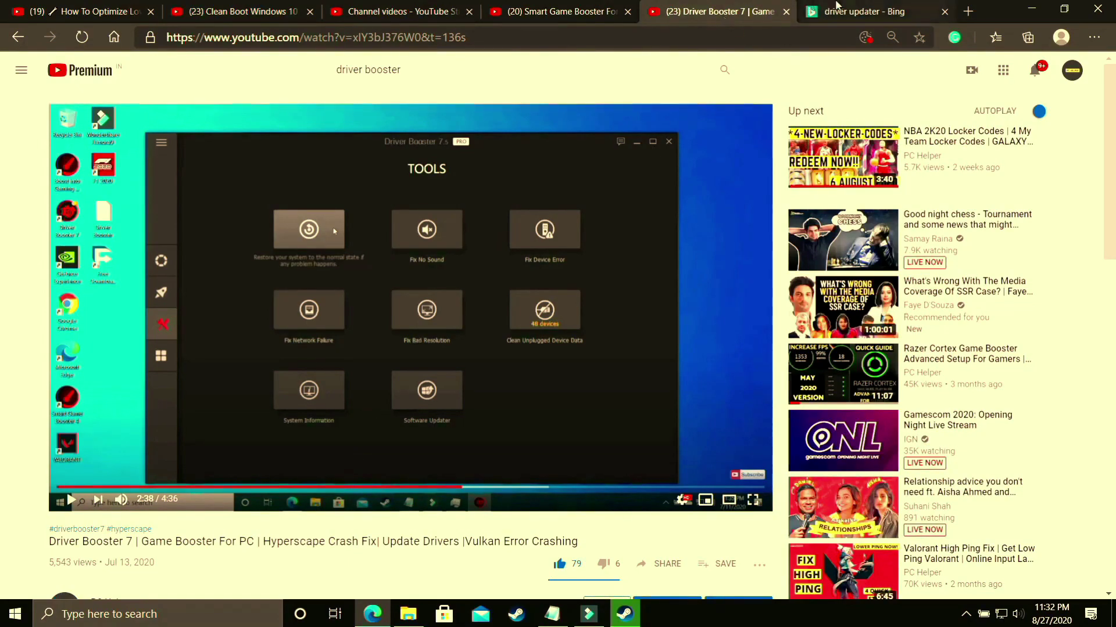
pyautogui.click(872, 11)
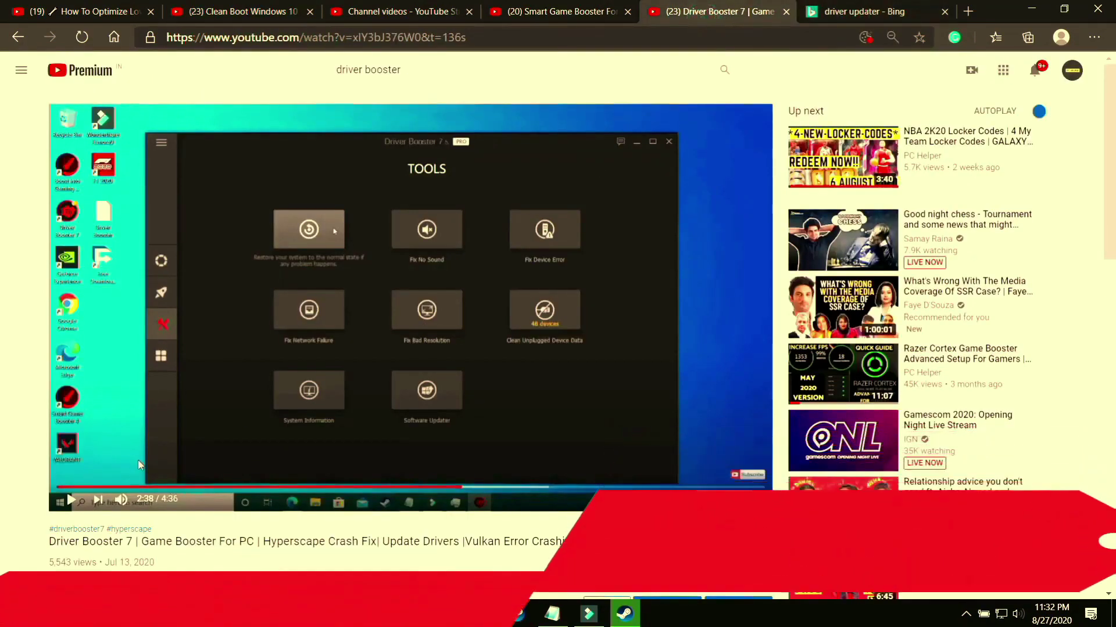